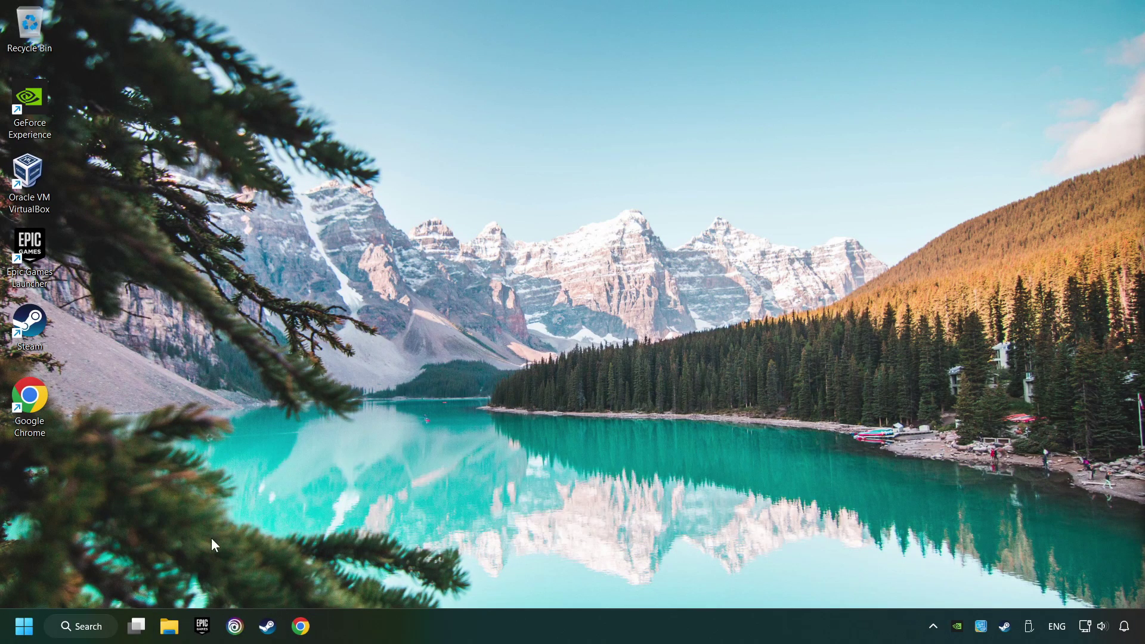
- Search Windows for 'device manager'
click(90, 626)
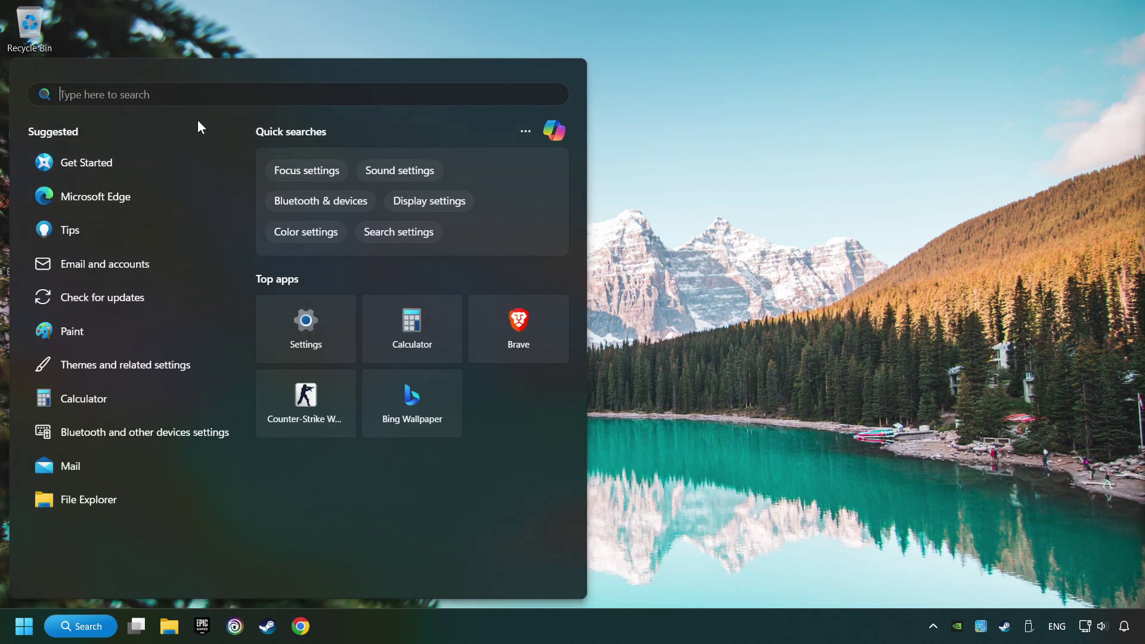
text(device )
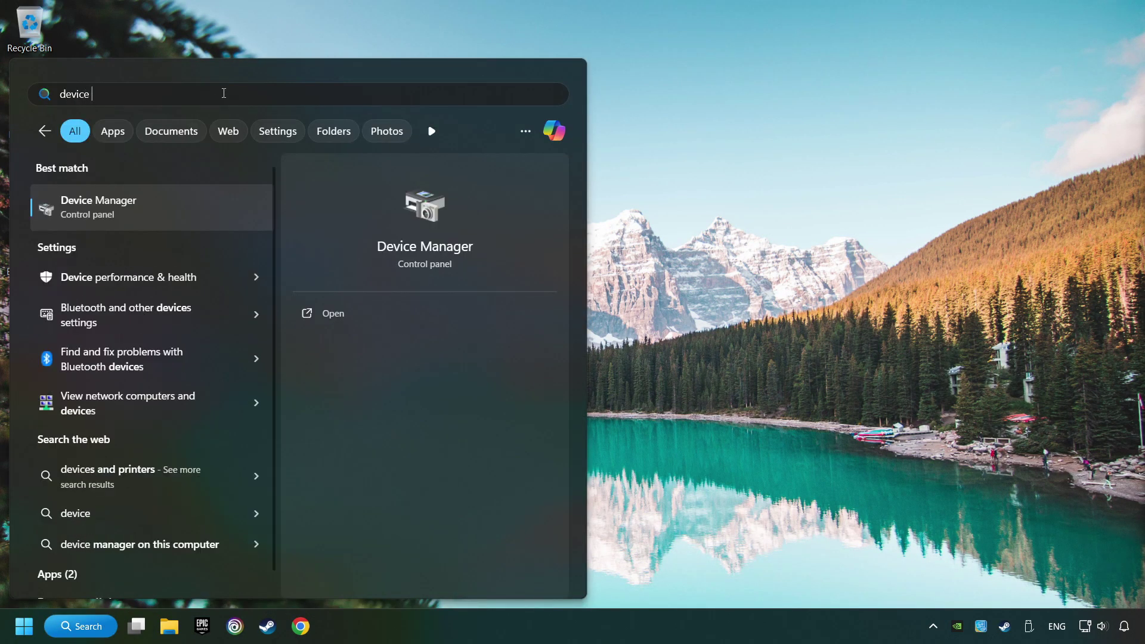
text(manager)
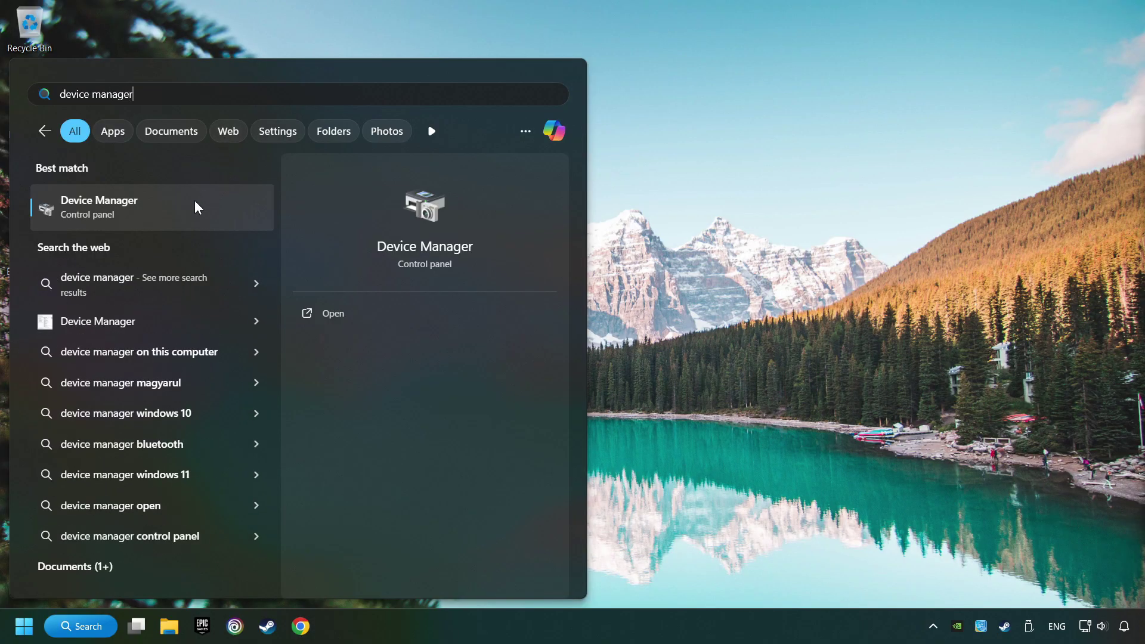
- Open Device Manager and automatically search for an updated NVIDIA GeForce GTX 1050 Ti driver
click(234, 207)
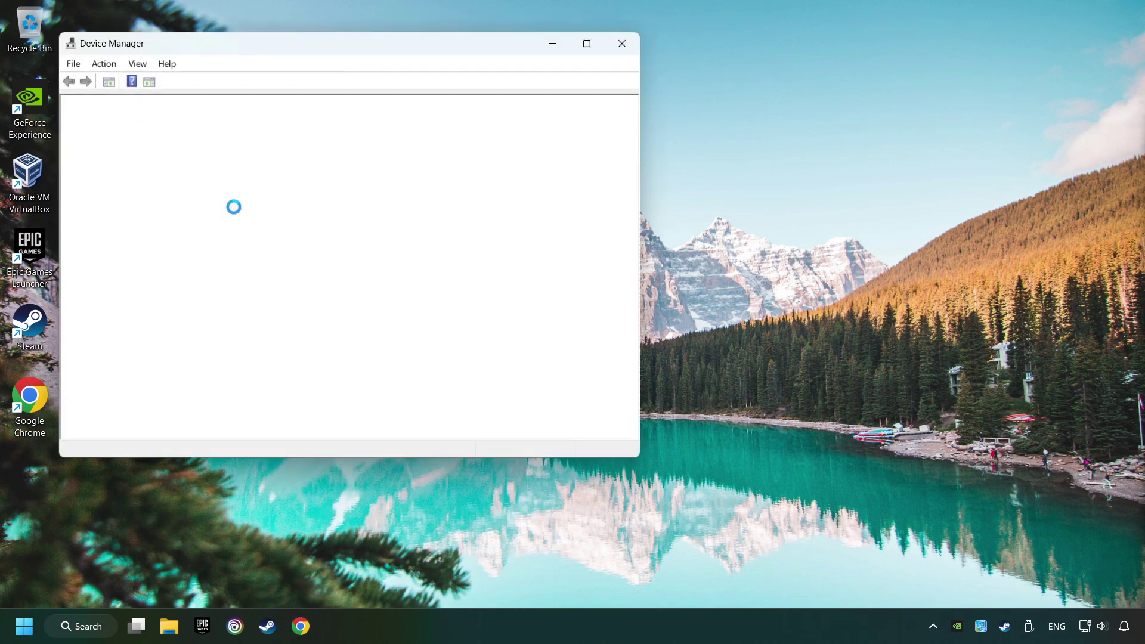
drag(232, 54, 427, 144)
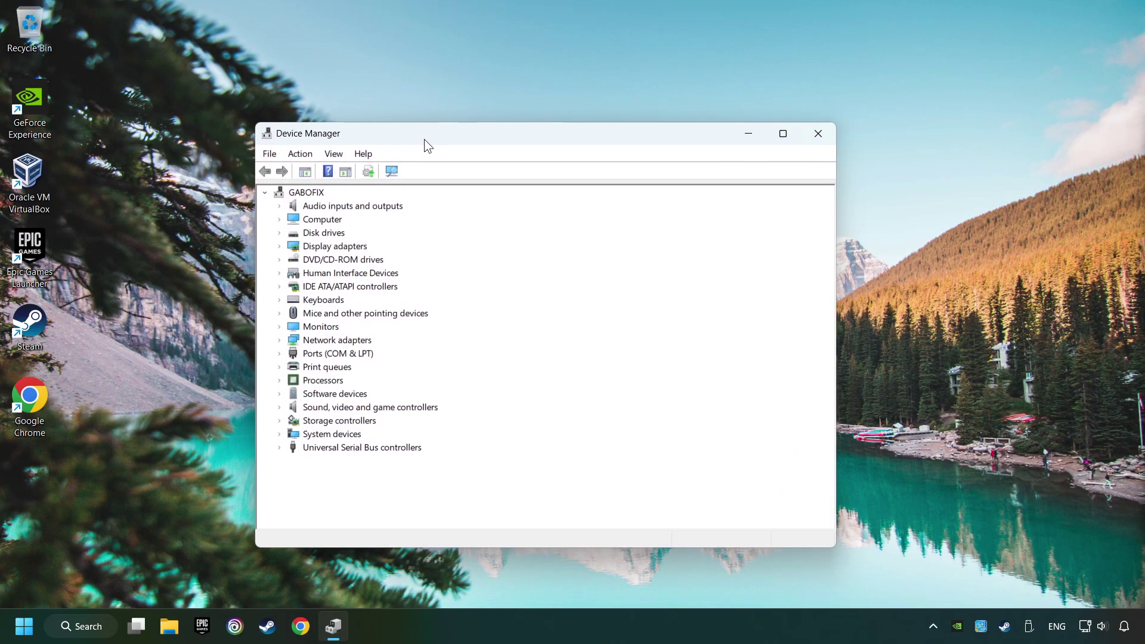
click(280, 247)
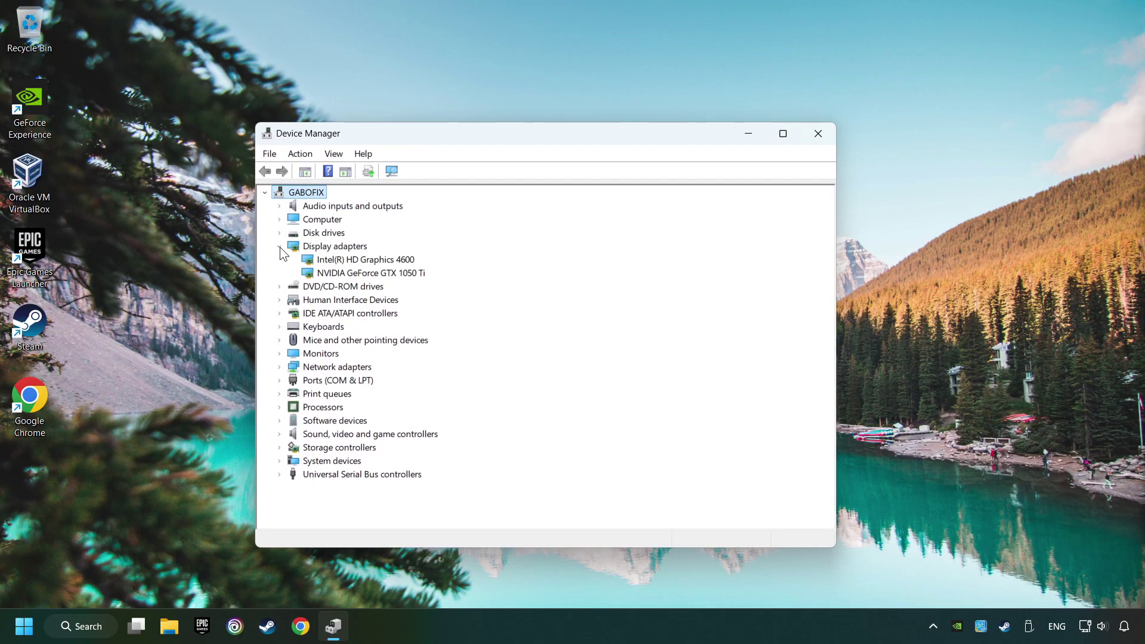
click(349, 275)
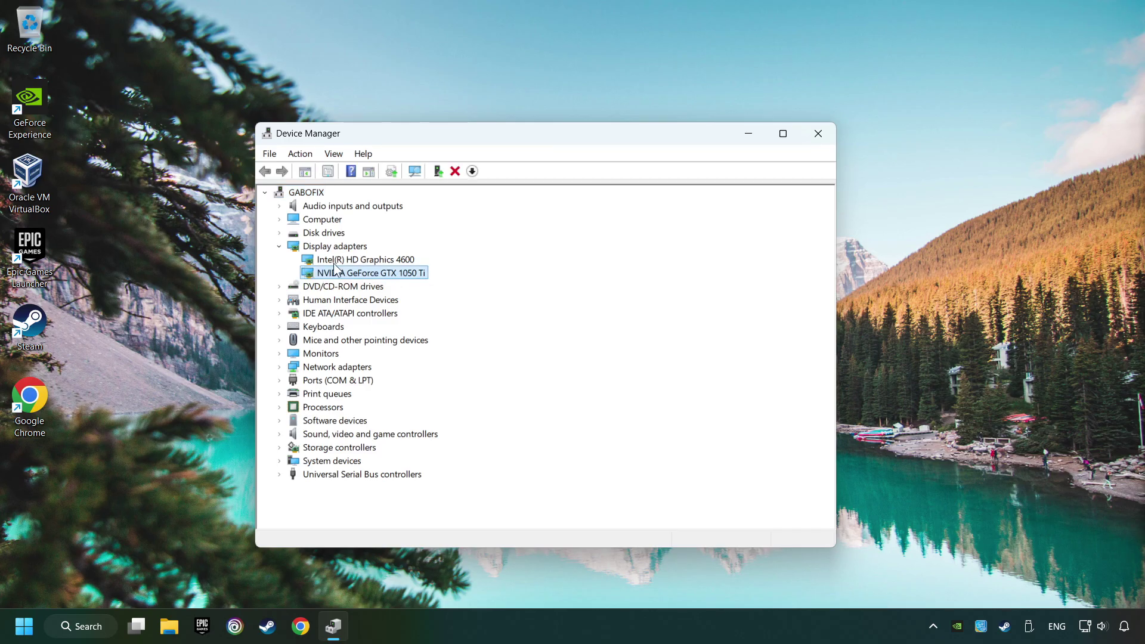
right_click(371, 275)
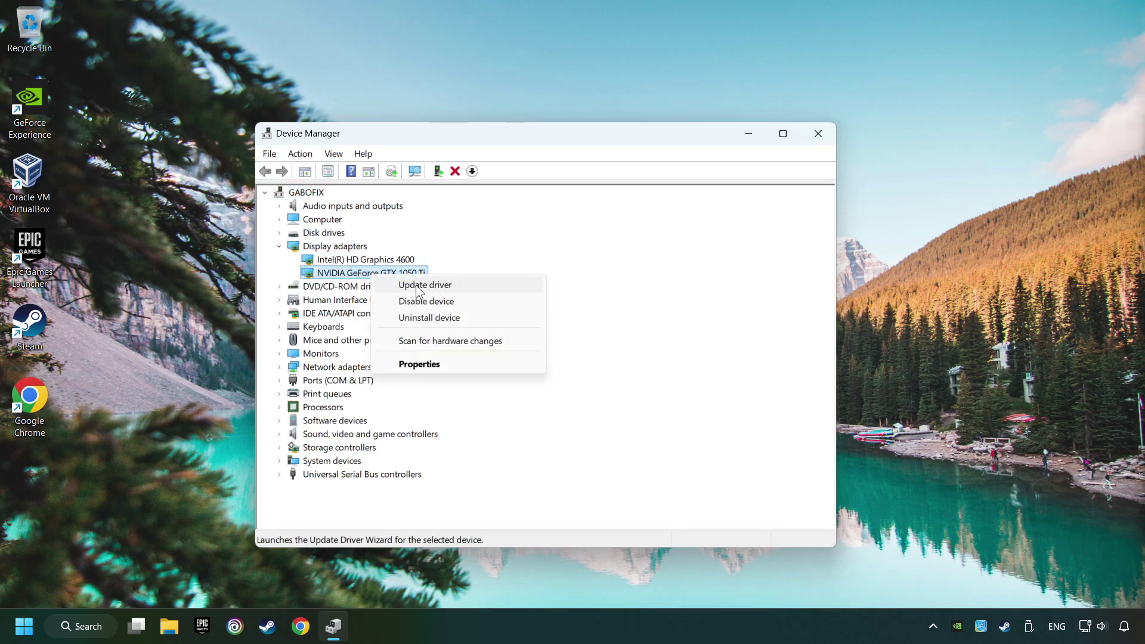
click(473, 289)
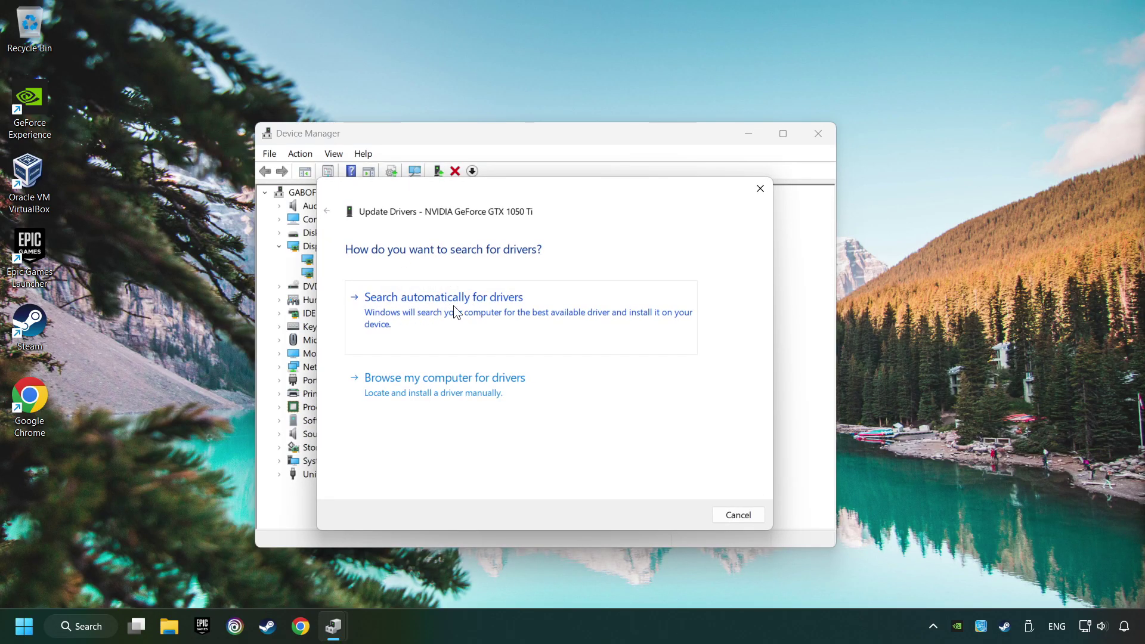
click(483, 308)
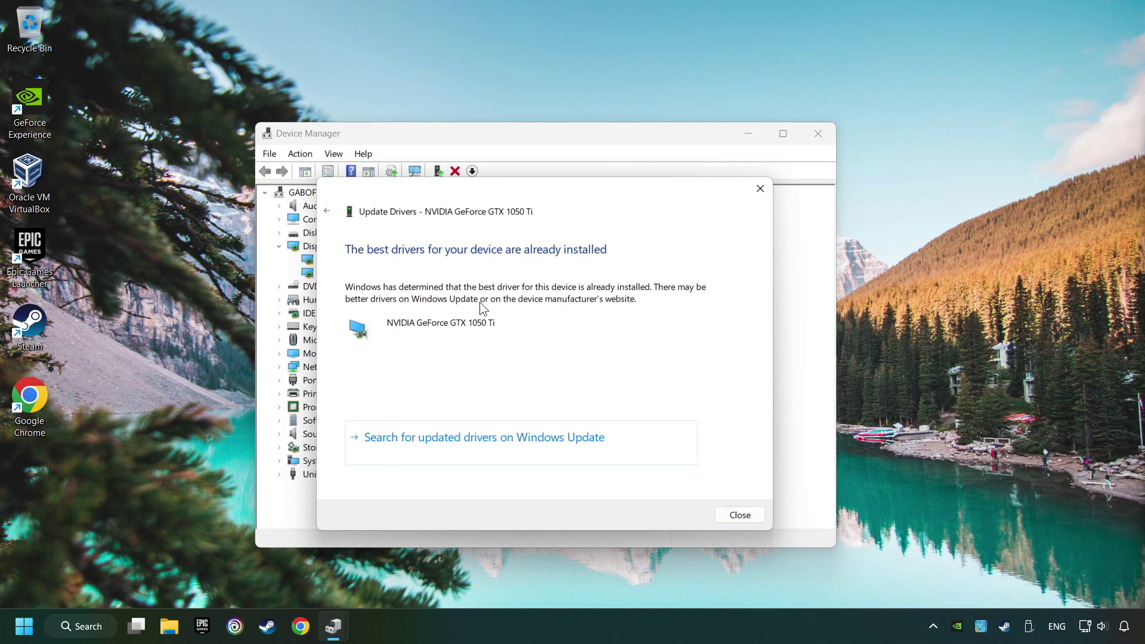
click(740, 515)
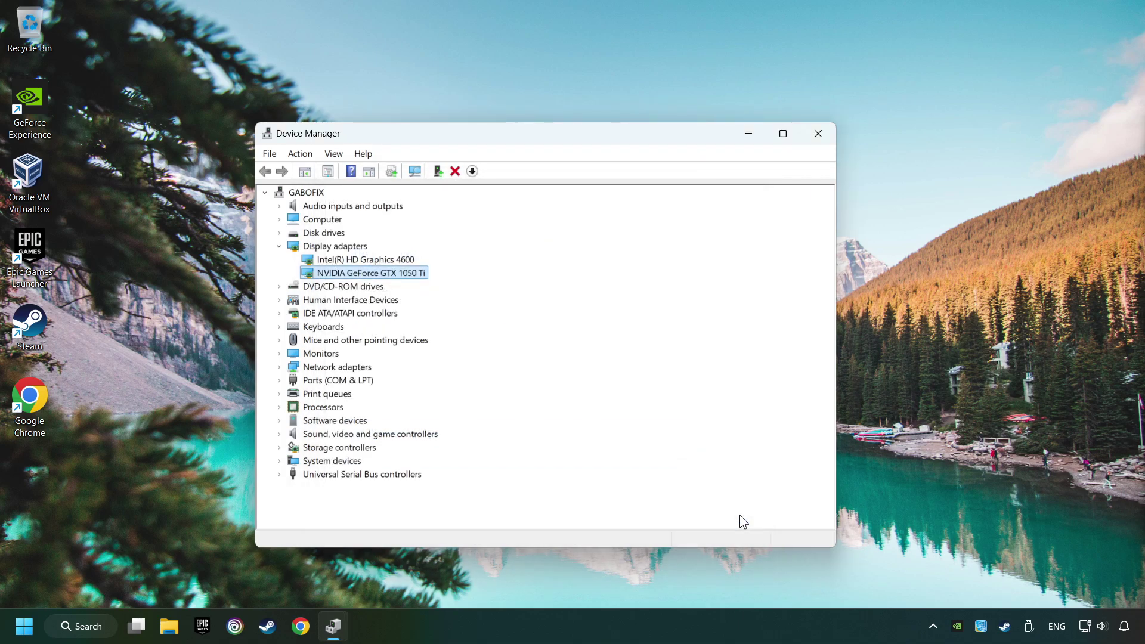
- Close Device Manager and Google 'nvidia geforce driver download' in Chrome
click(818, 140)
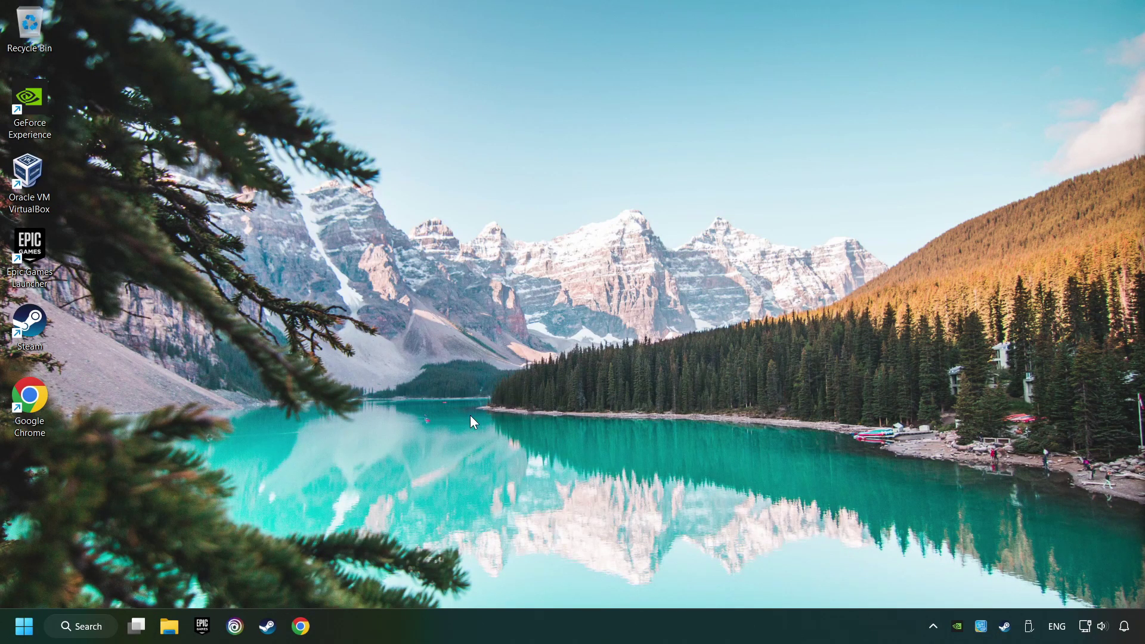
click(305, 632)
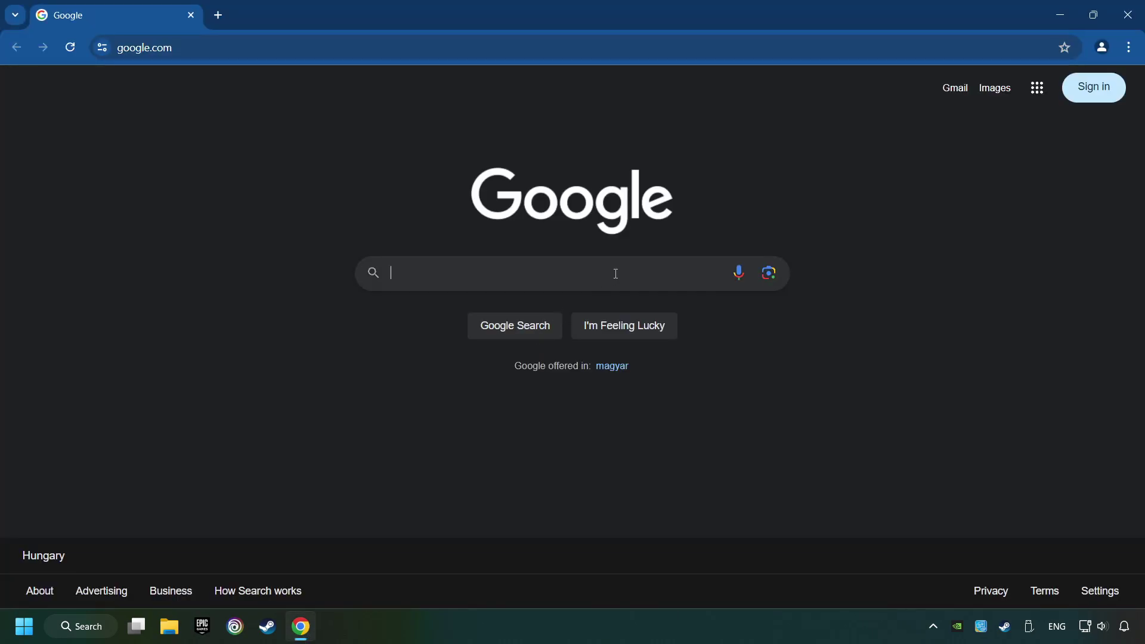
click(616, 273)
text(nvidia )
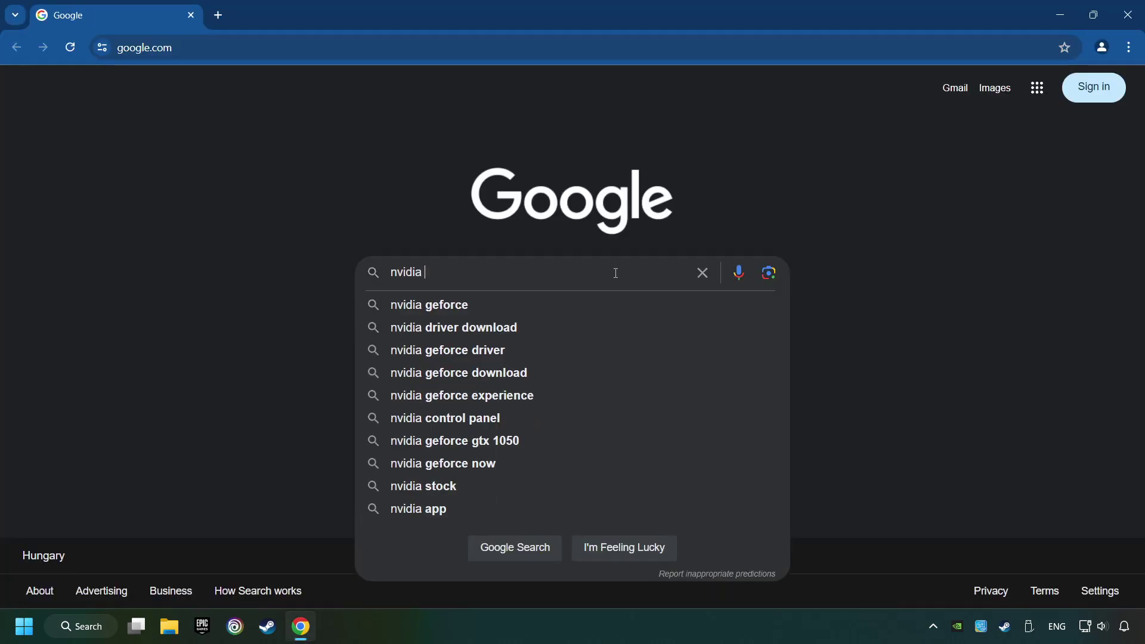
text(geforce driv)
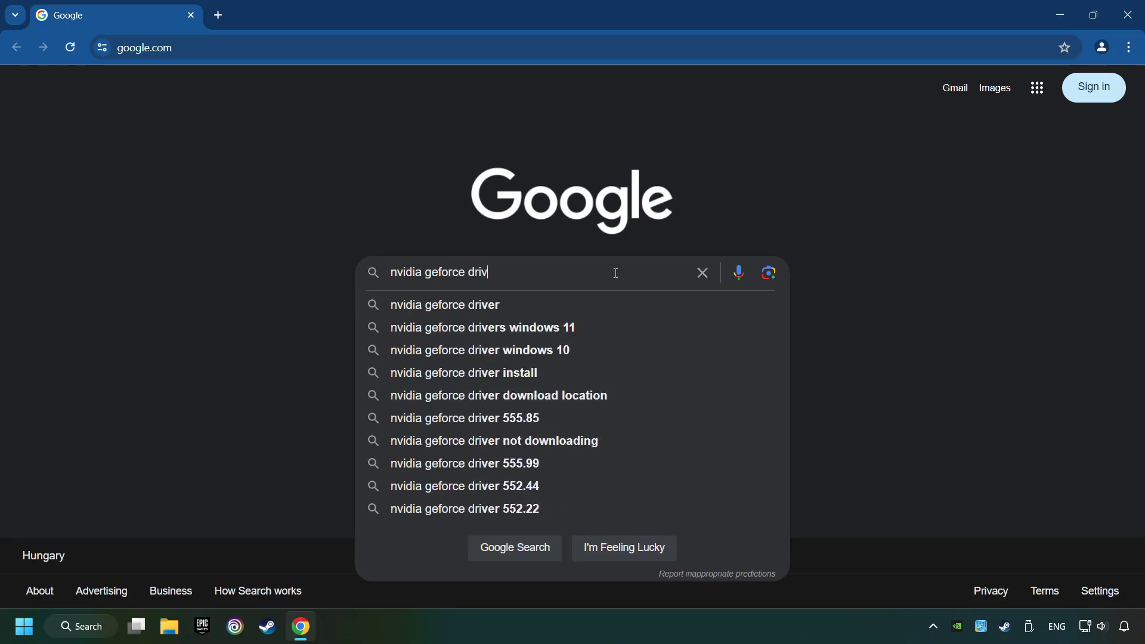
text(er download)
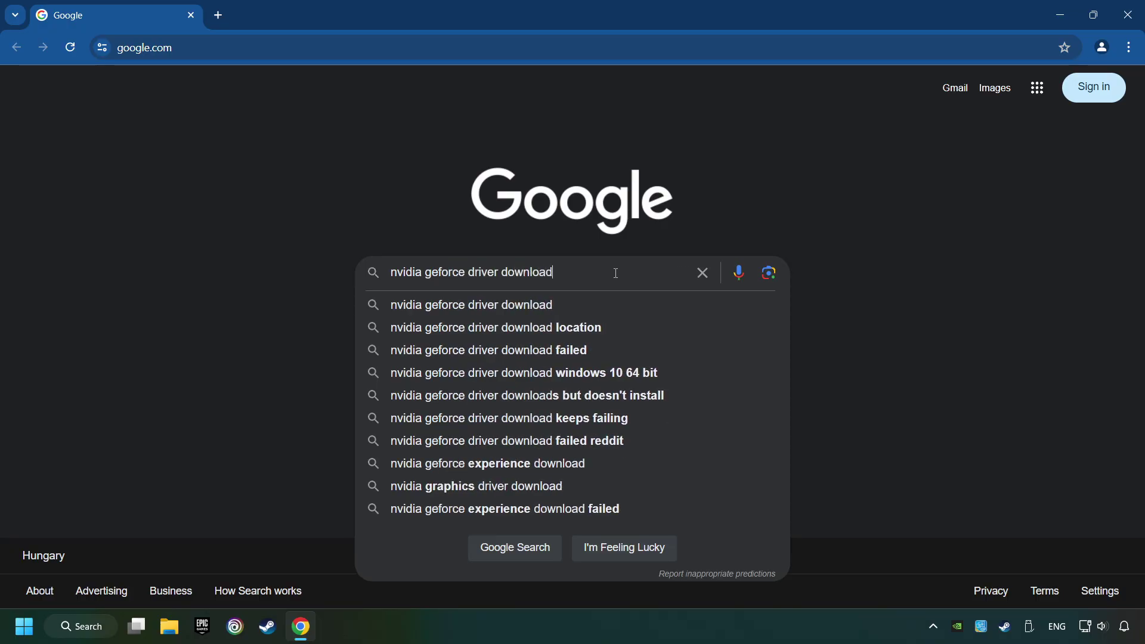
key(Return)
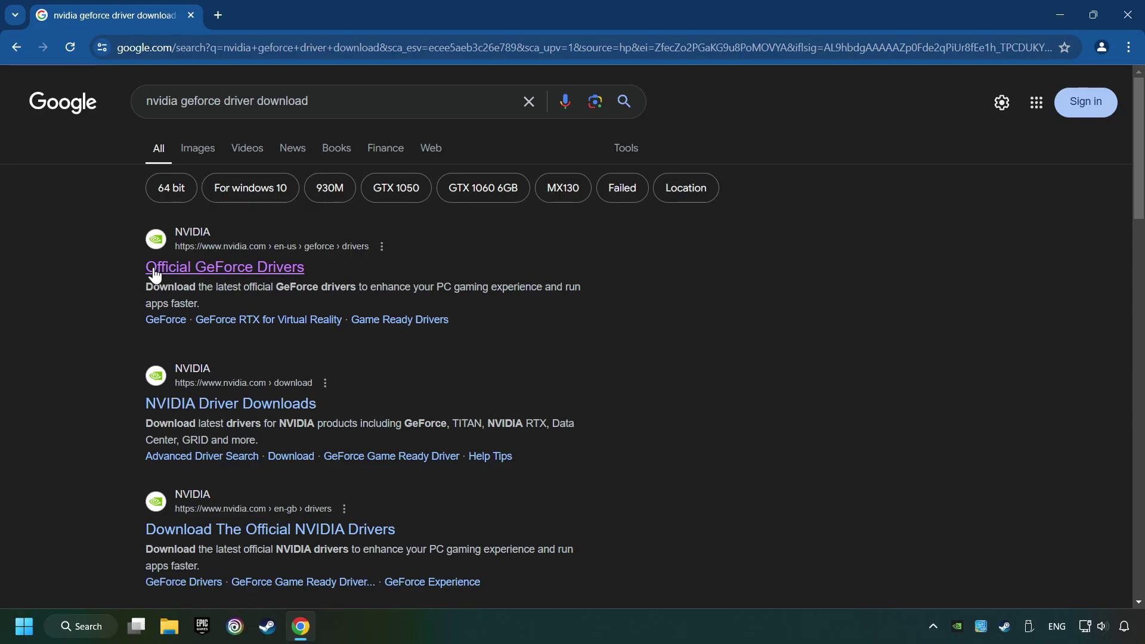
- Download the GeForce Experience installer from Official GeForce Drivers, run it, and minimize Chrome
click(275, 266)
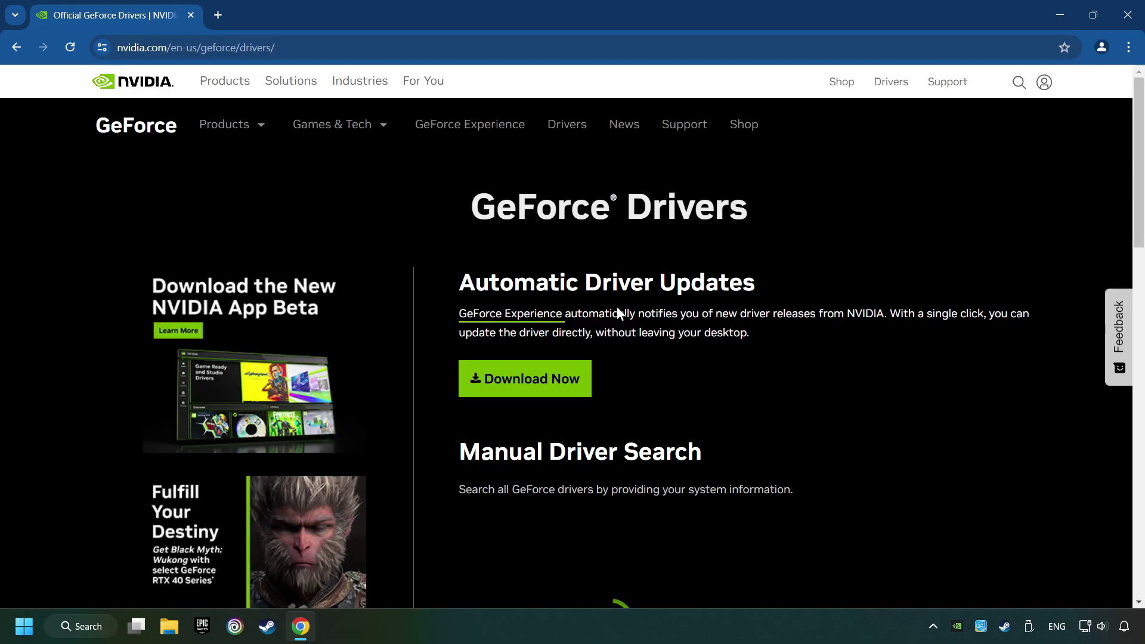
click(544, 394)
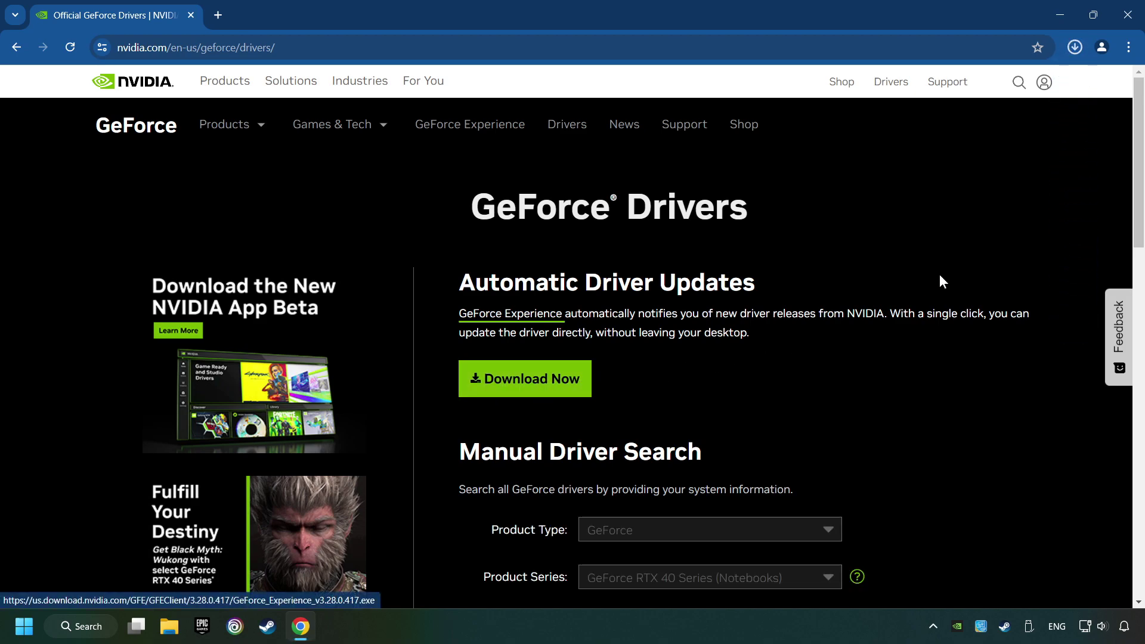
click(1073, 50)
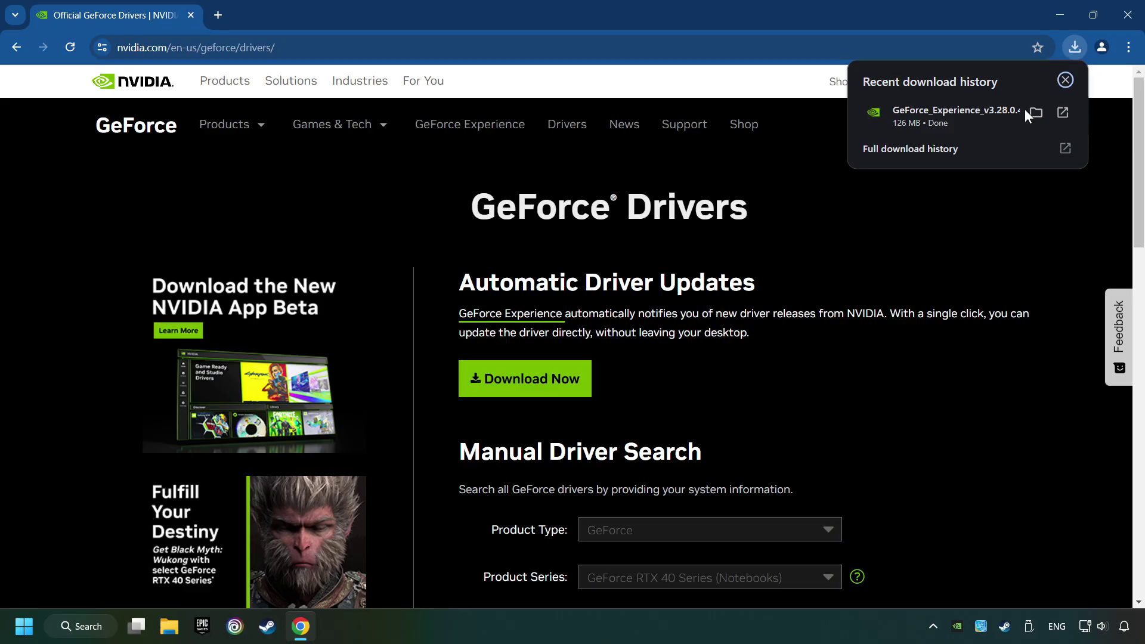
click(974, 117)
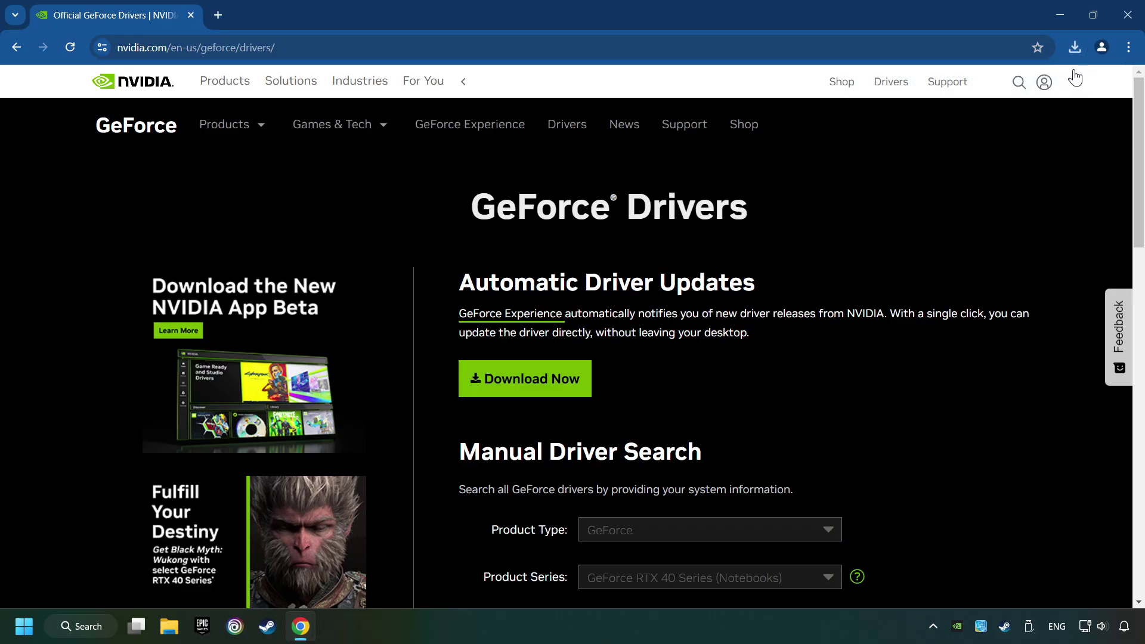
click(1126, 17)
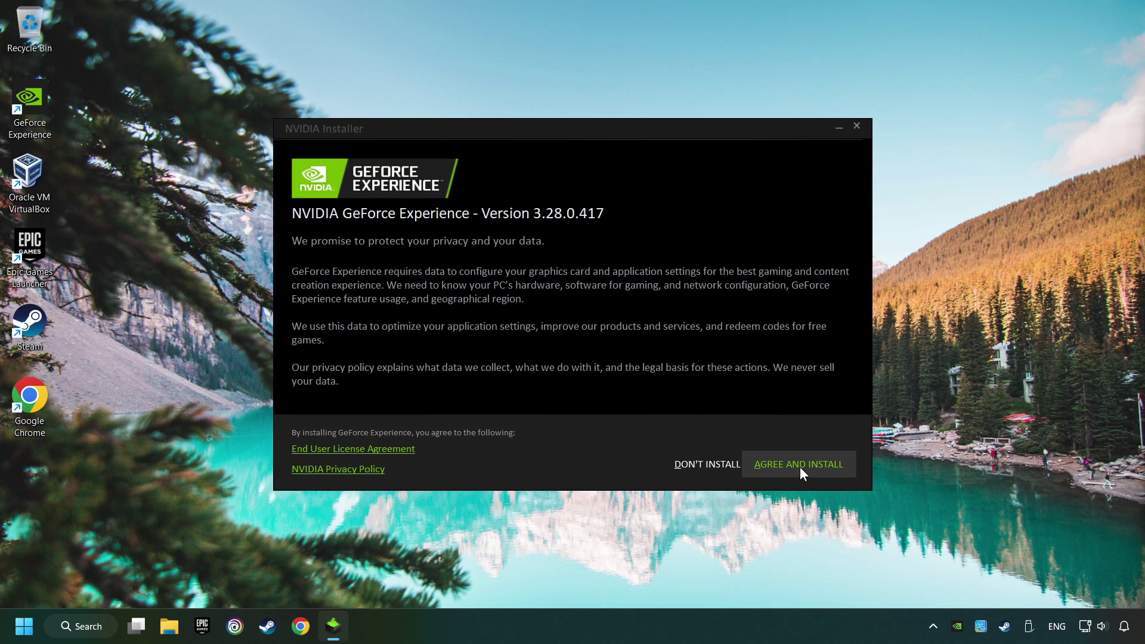
- Agree to the NVIDIA terms and install GeForce Experience 3.28.0.417
click(816, 471)
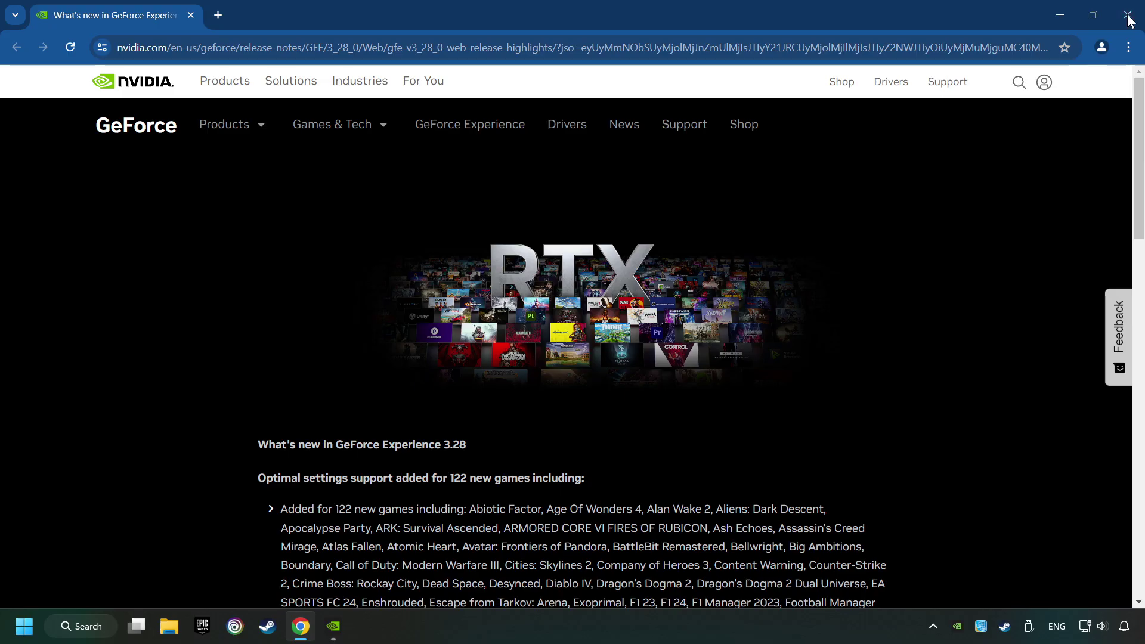
- Close the release notes, confirm Game Ready Driver 560.70 is current, and close GeForce Experience
click(1128, 16)
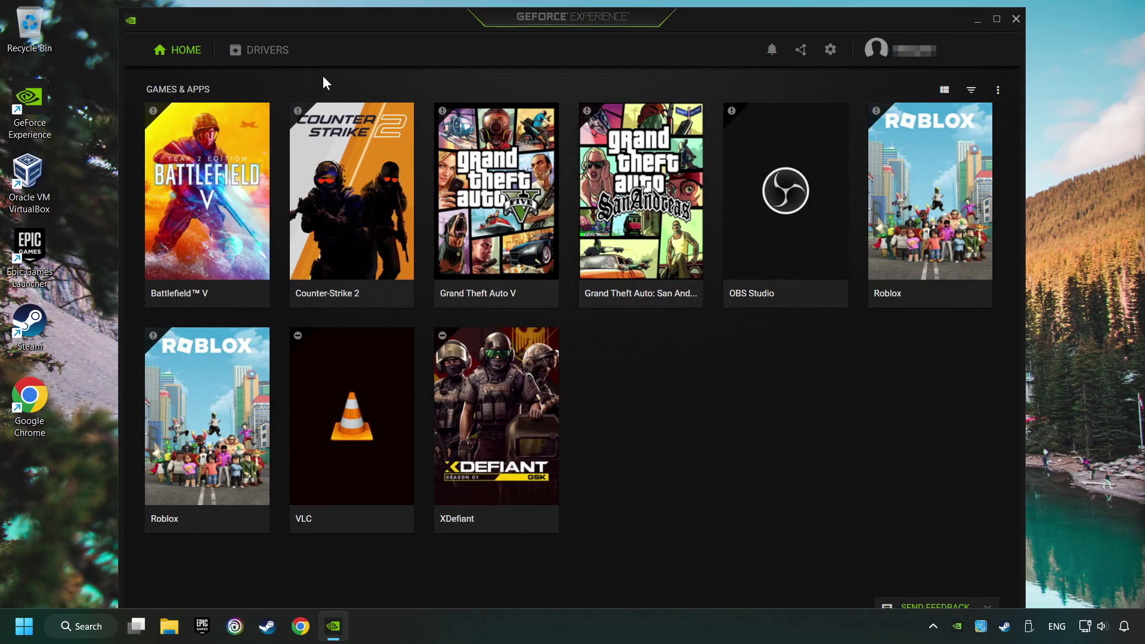
click(261, 50)
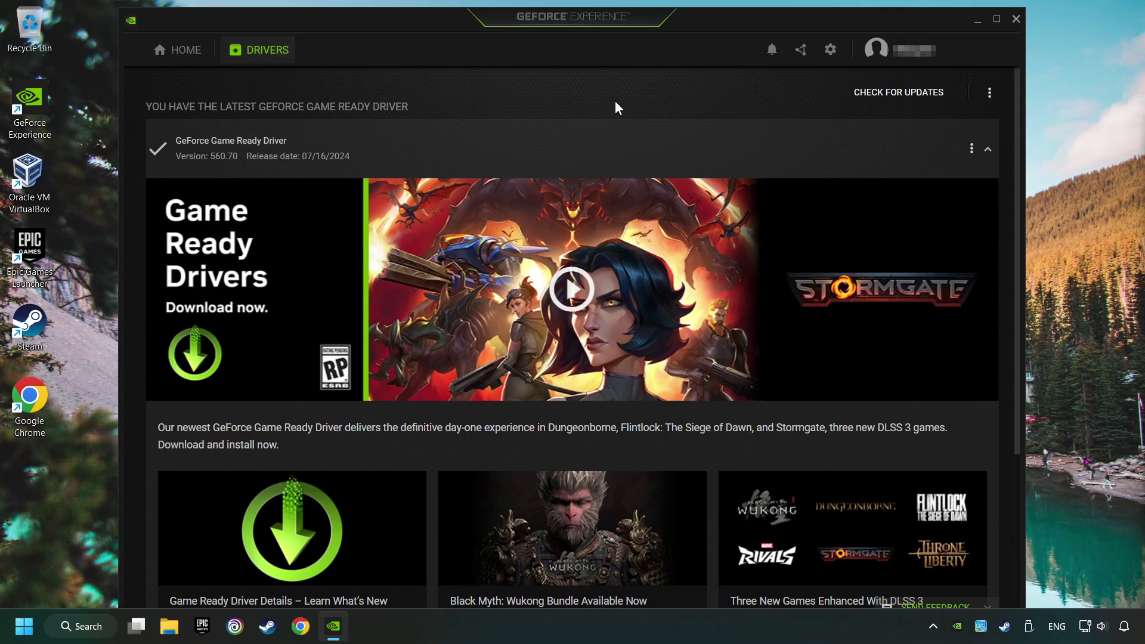
click(892, 103)
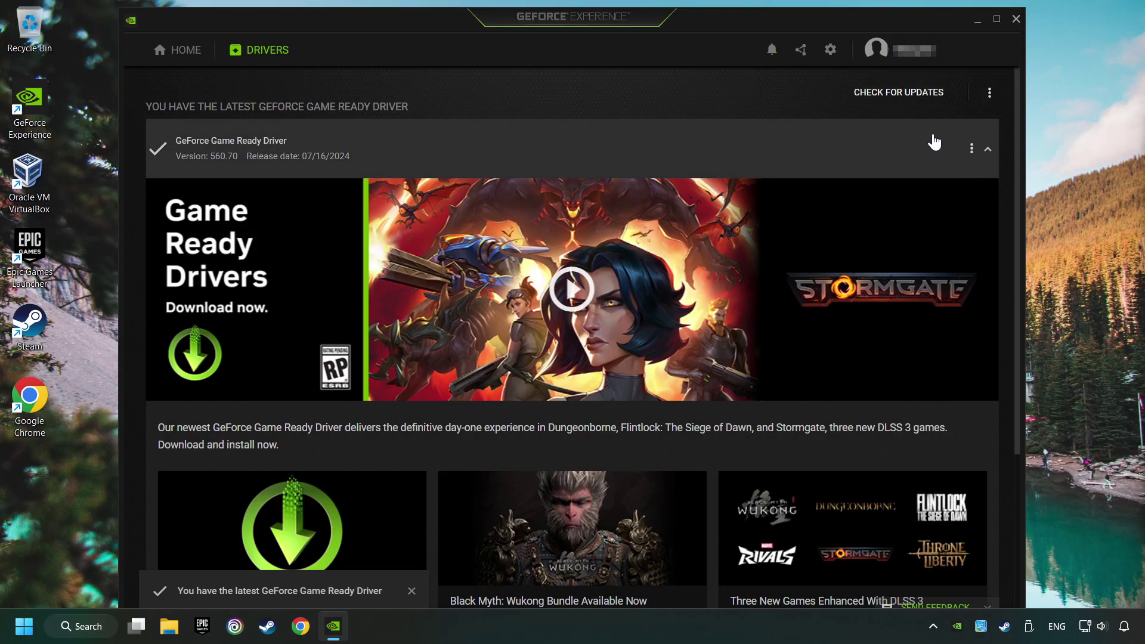
click(1017, 16)
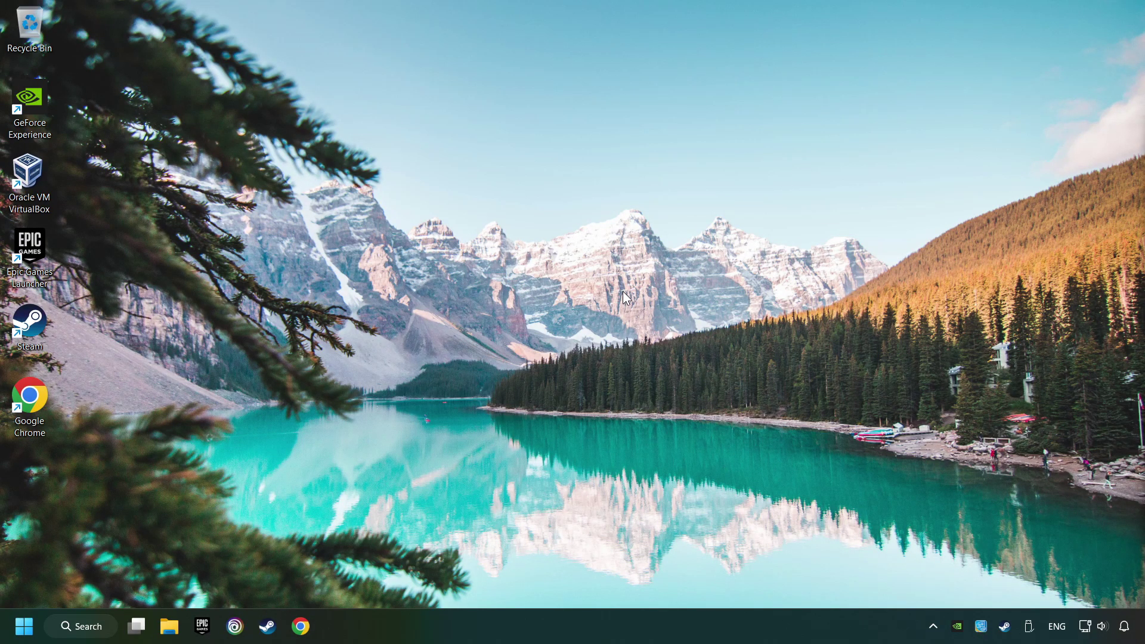
- Search Windows for 'graphics settings' and open the Graphics settings page
click(111, 630)
text(graphics se)
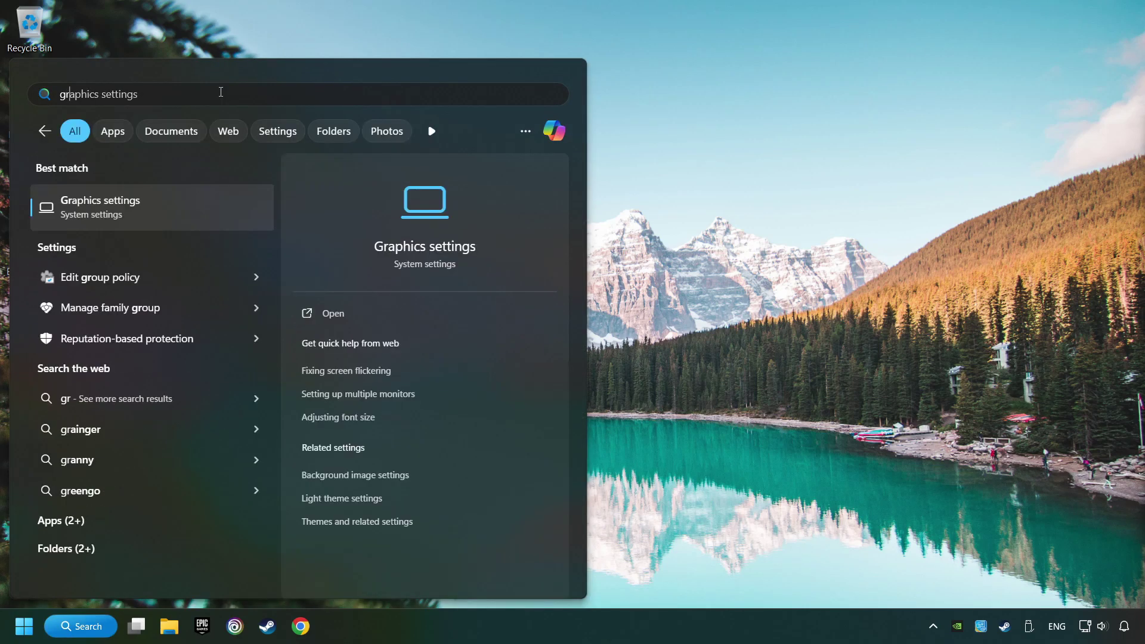
text(ttings)
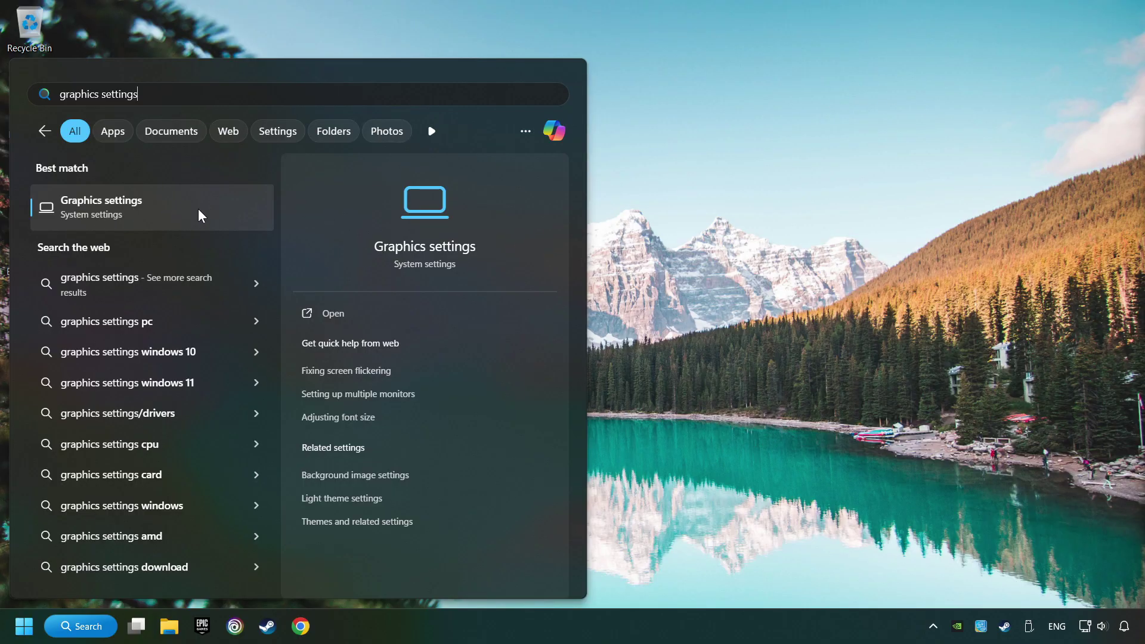
click(212, 216)
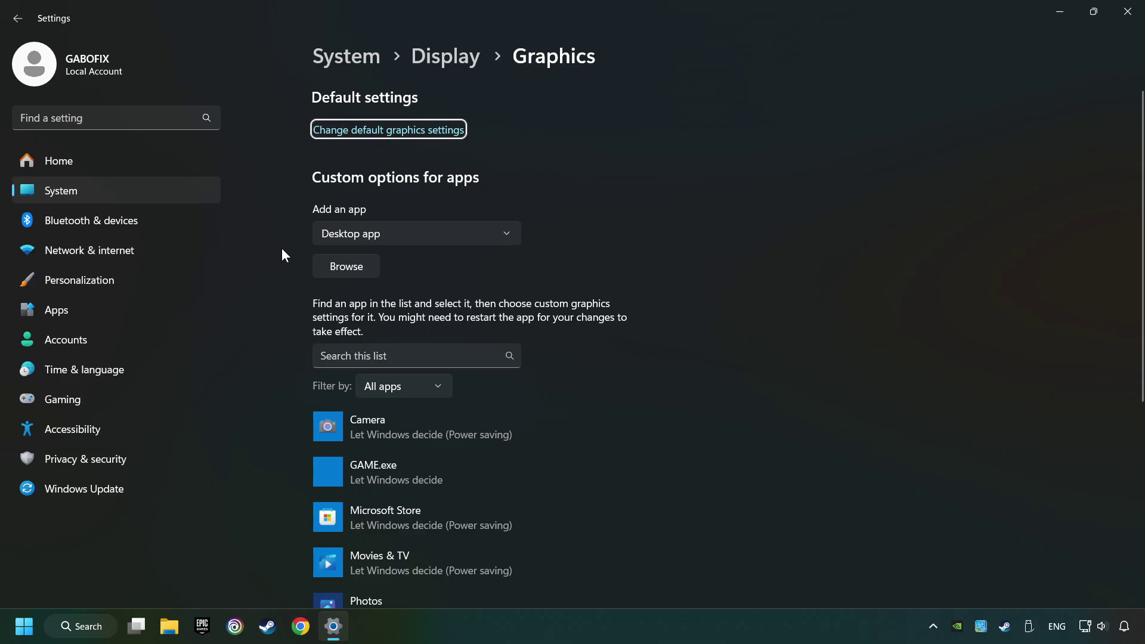
- Find and expand the GAME.exe entry in the Graphics page's custom app list
scroll(278, 249, down, 3)
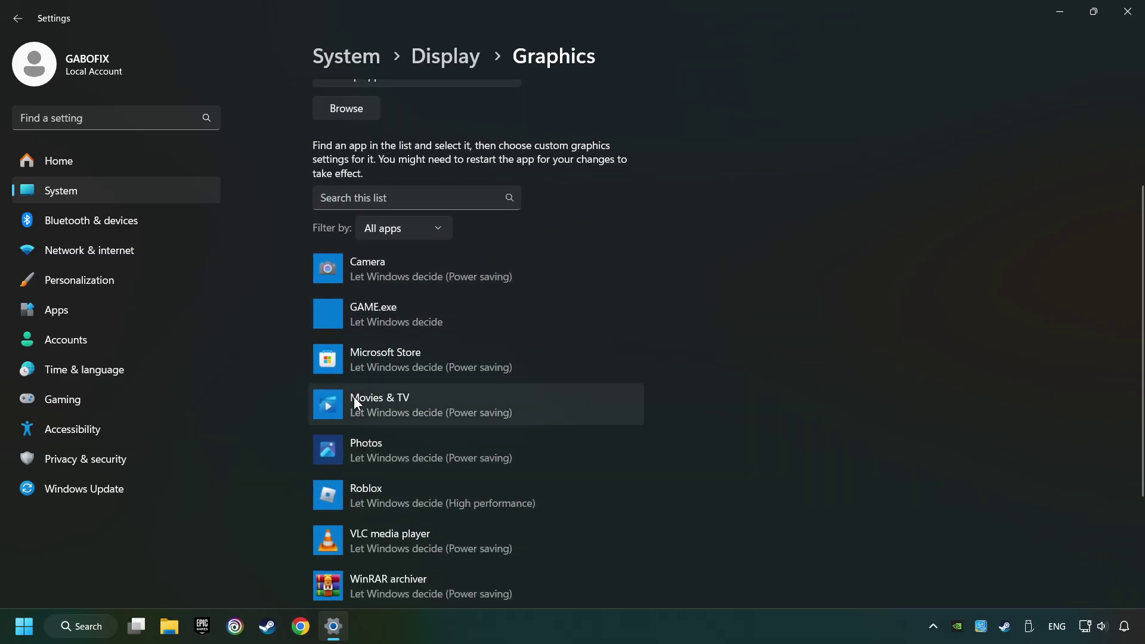
scroll(276, 366, up, 3)
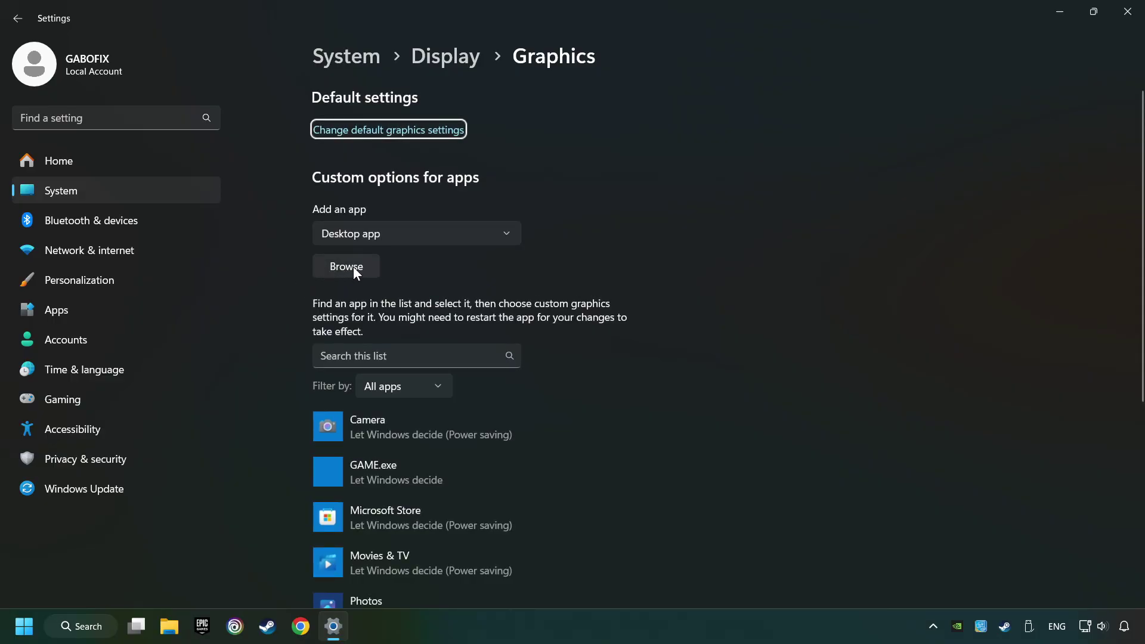
click(353, 266)
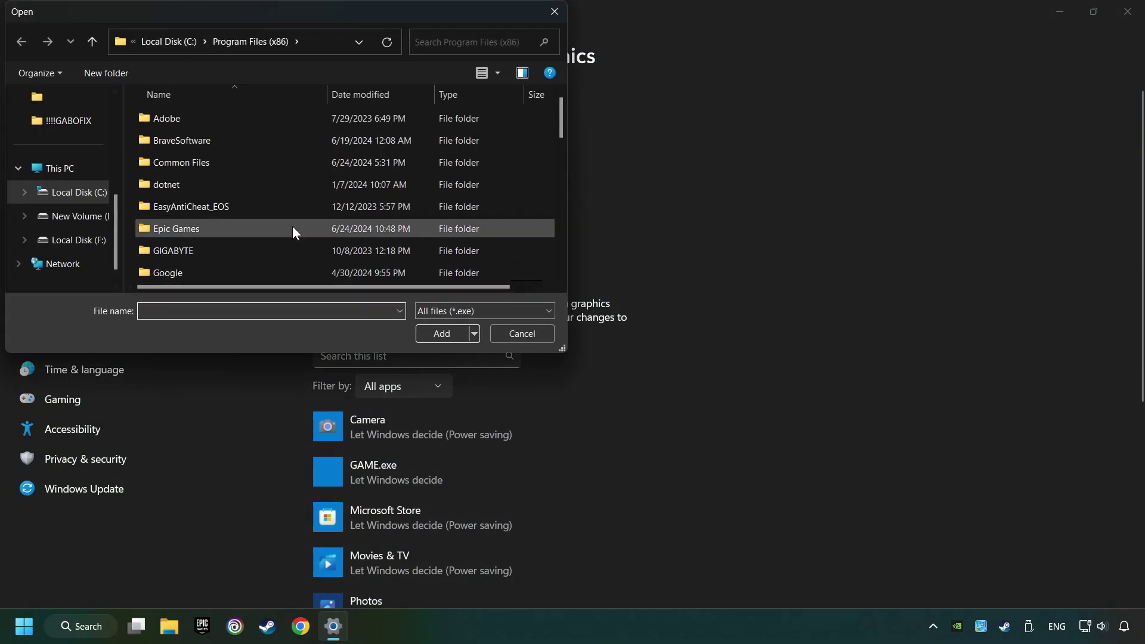
click(558, 13)
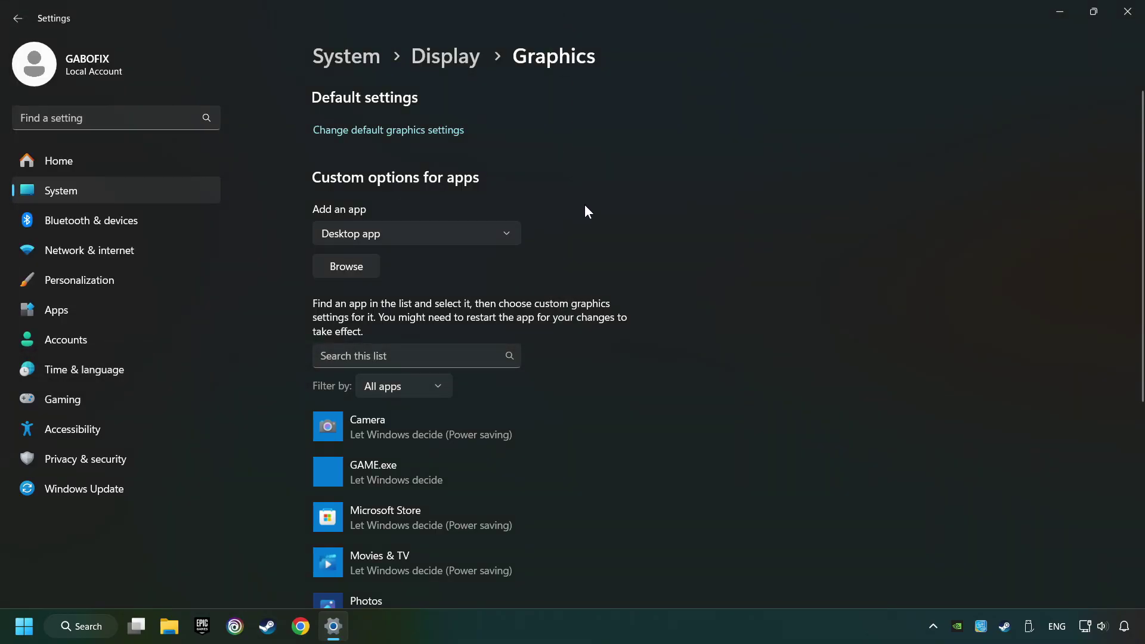
scroll(584, 205, down, 3)
click(394, 310)
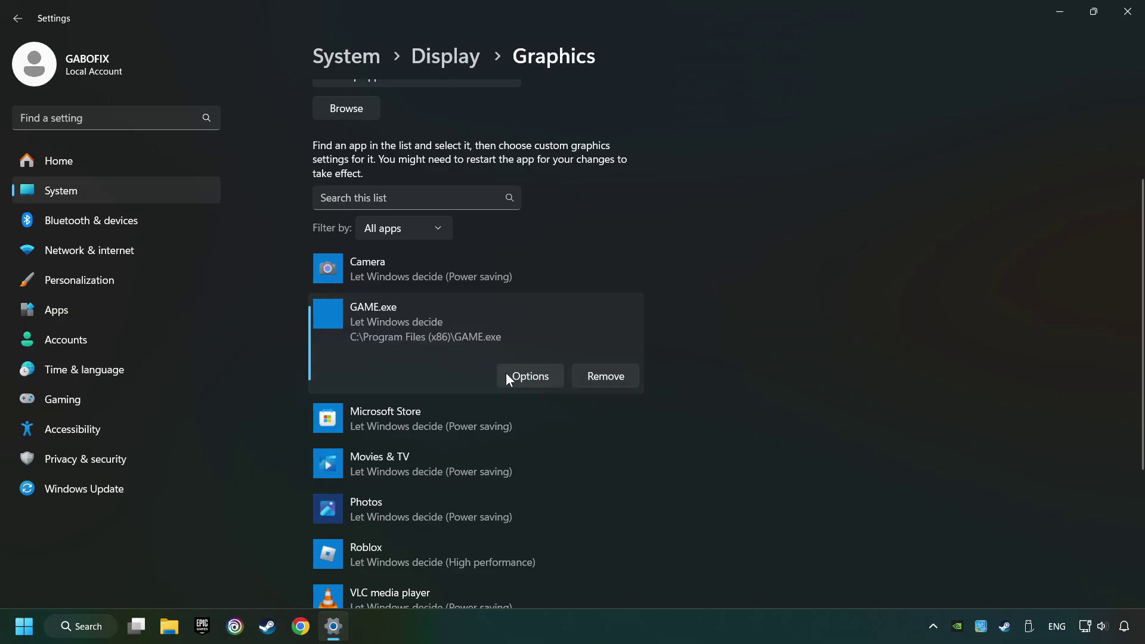
- Save GAME.exe's preference as High performance (NVIDIA GeForce GTX 1050 Ti) and close Settings
click(547, 378)
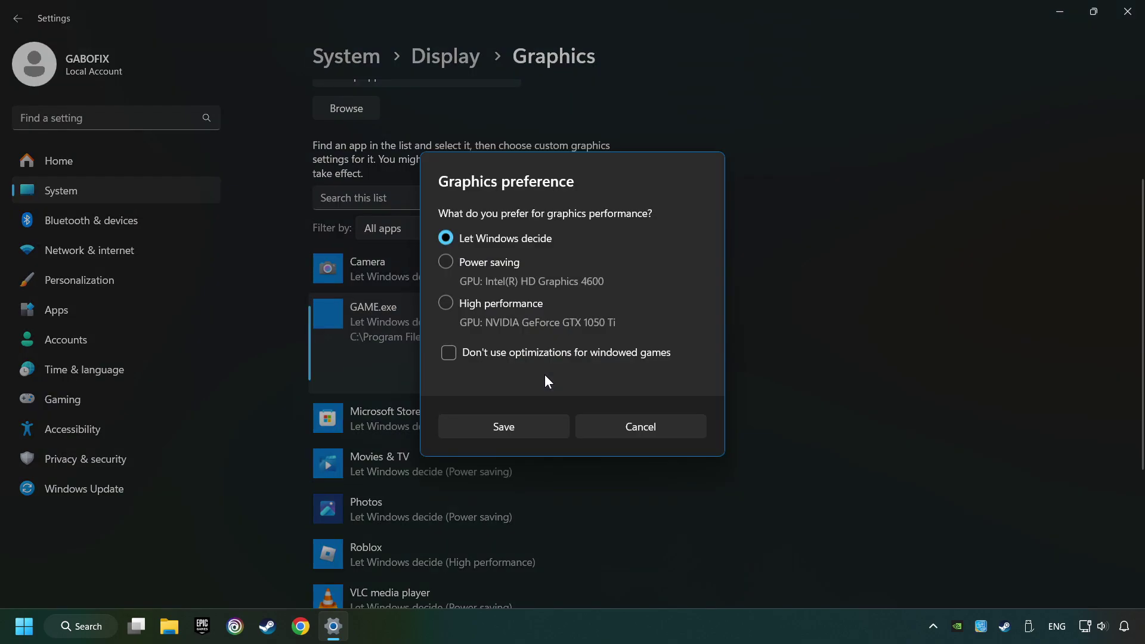
click(446, 302)
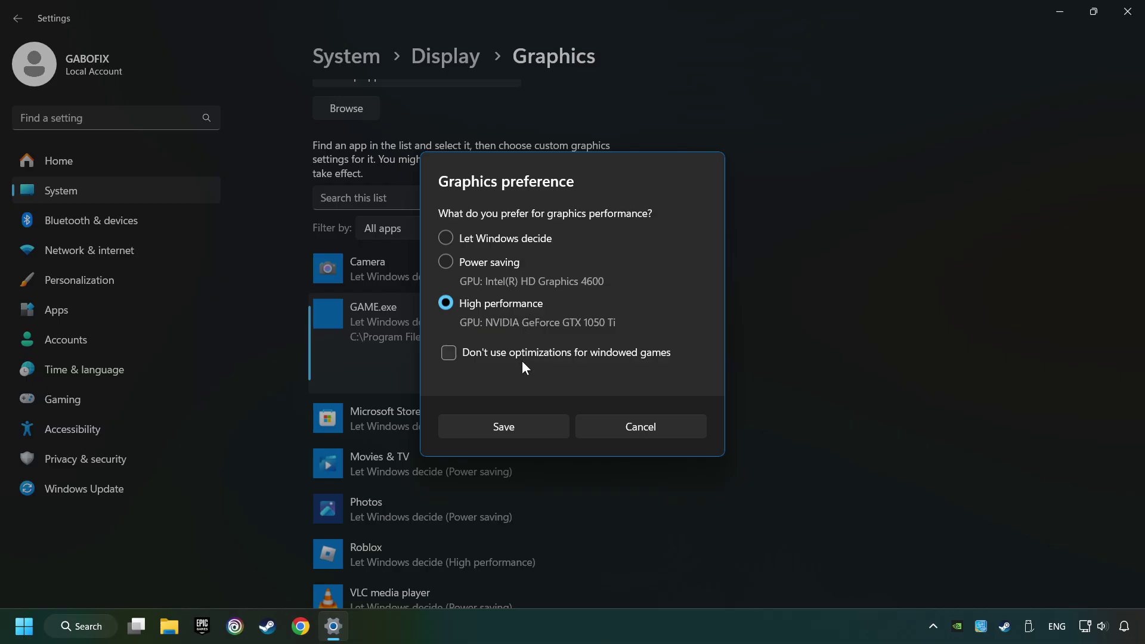
click(522, 425)
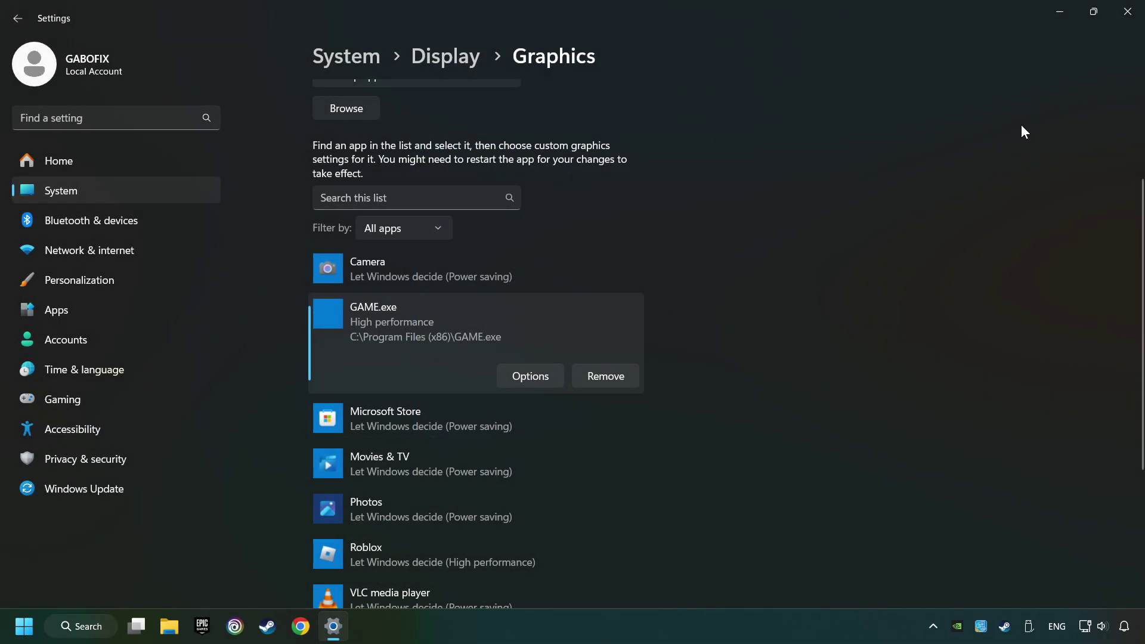
click(1121, 24)
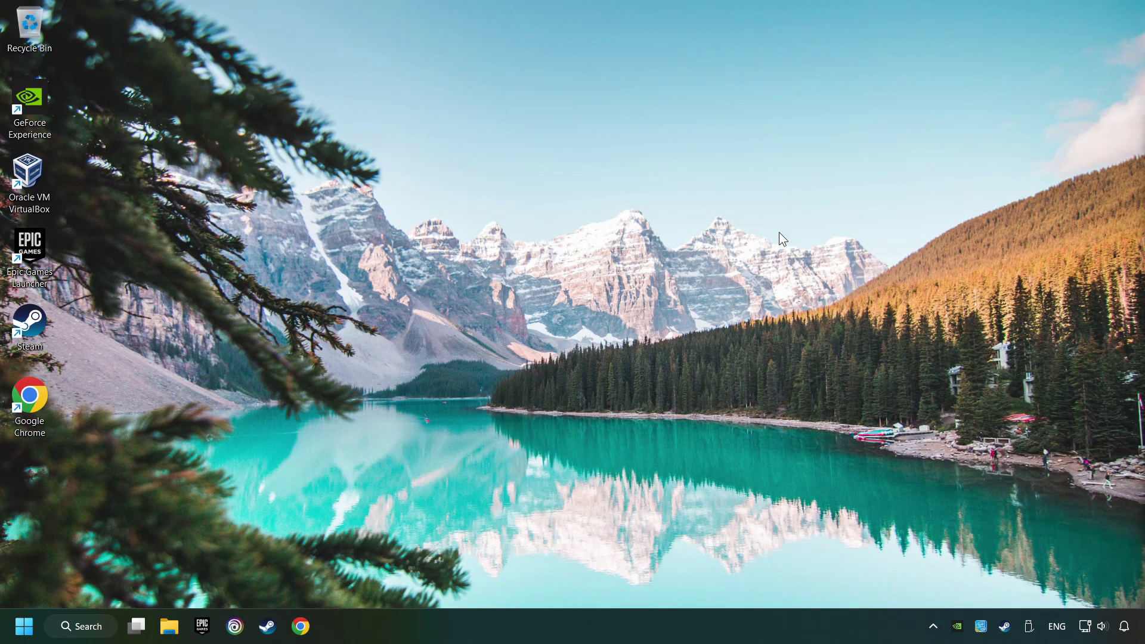
- In Steam, run Verify integrity of game files from GAME's Properties > Installed Files
click(269, 629)
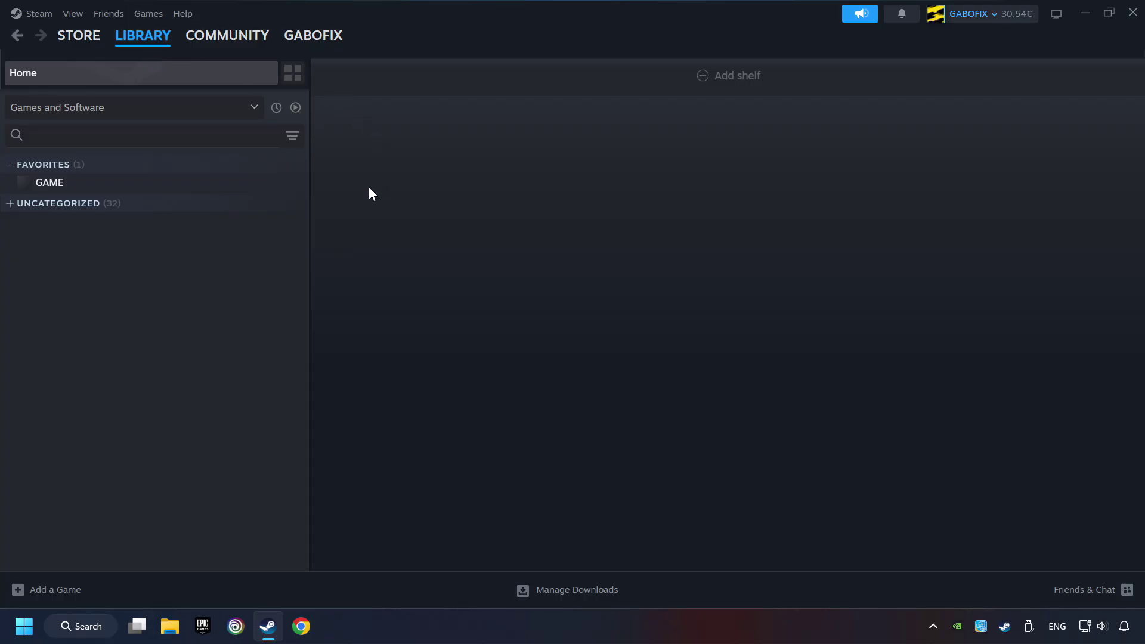
right_click(254, 187)
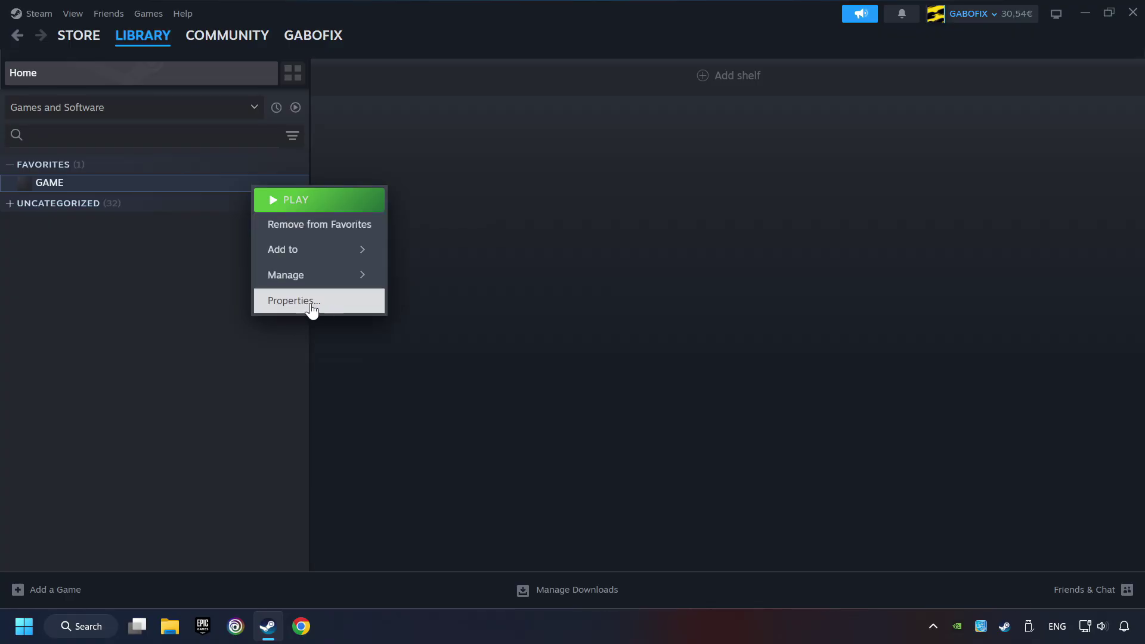
click(353, 307)
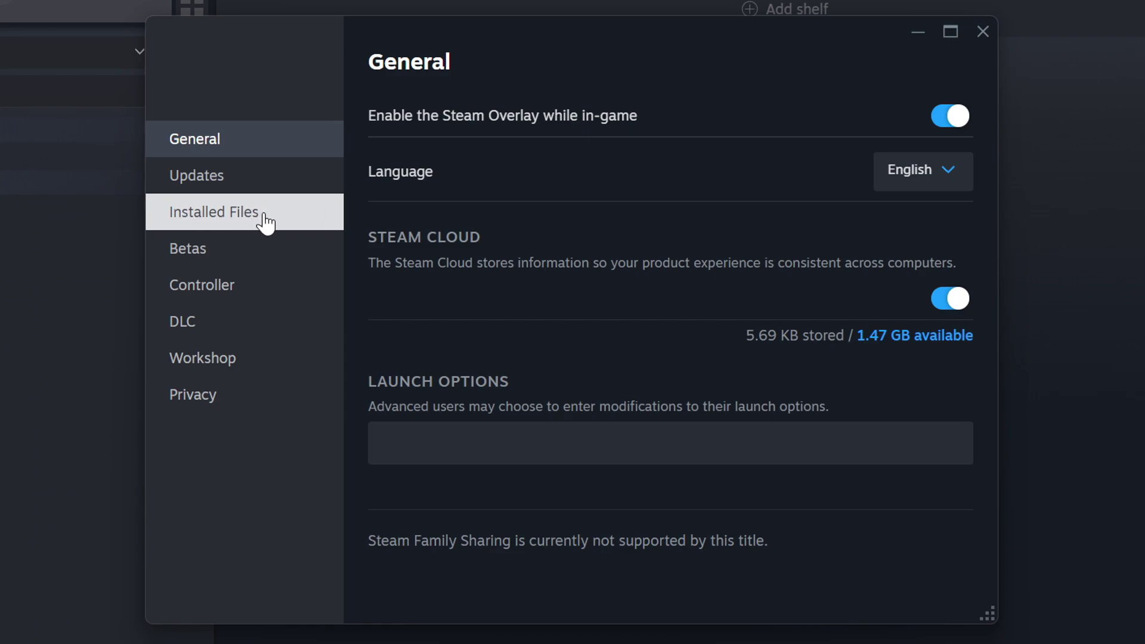
click(265, 224)
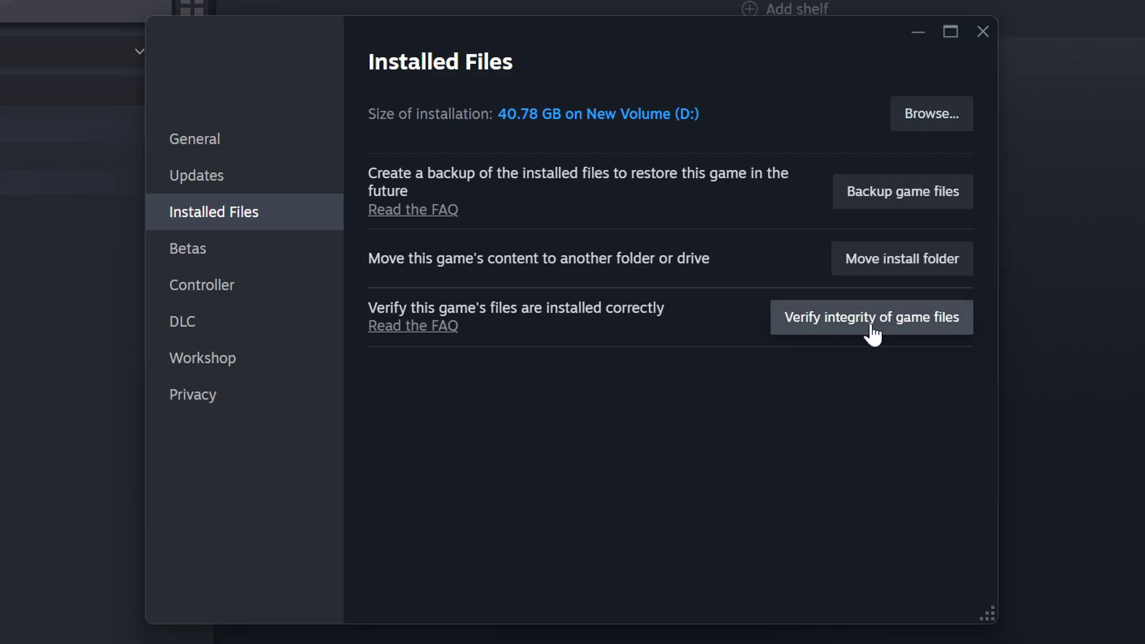
click(888, 335)
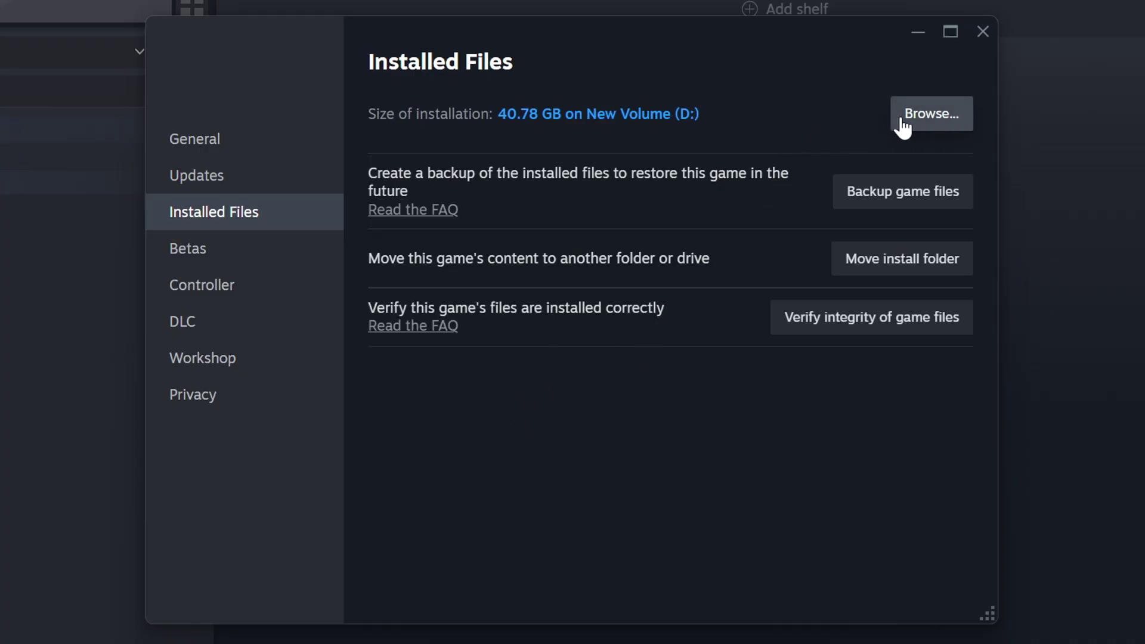
- Open the GAME file's Properties on the Compatibility tab from its install folder
click(938, 123)
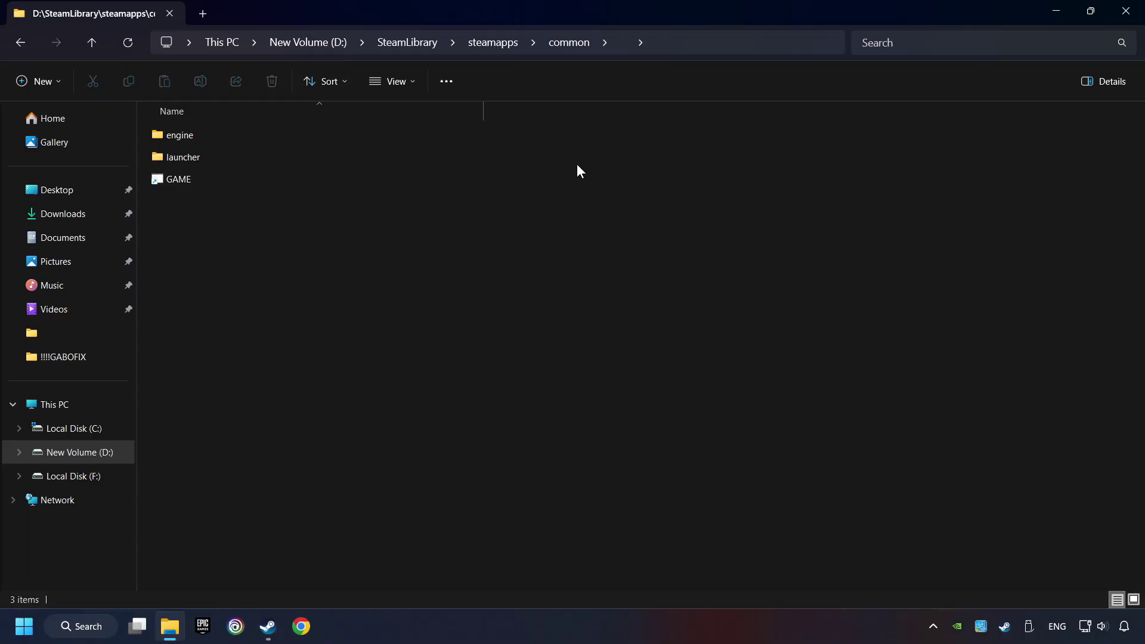
right_click(363, 177)
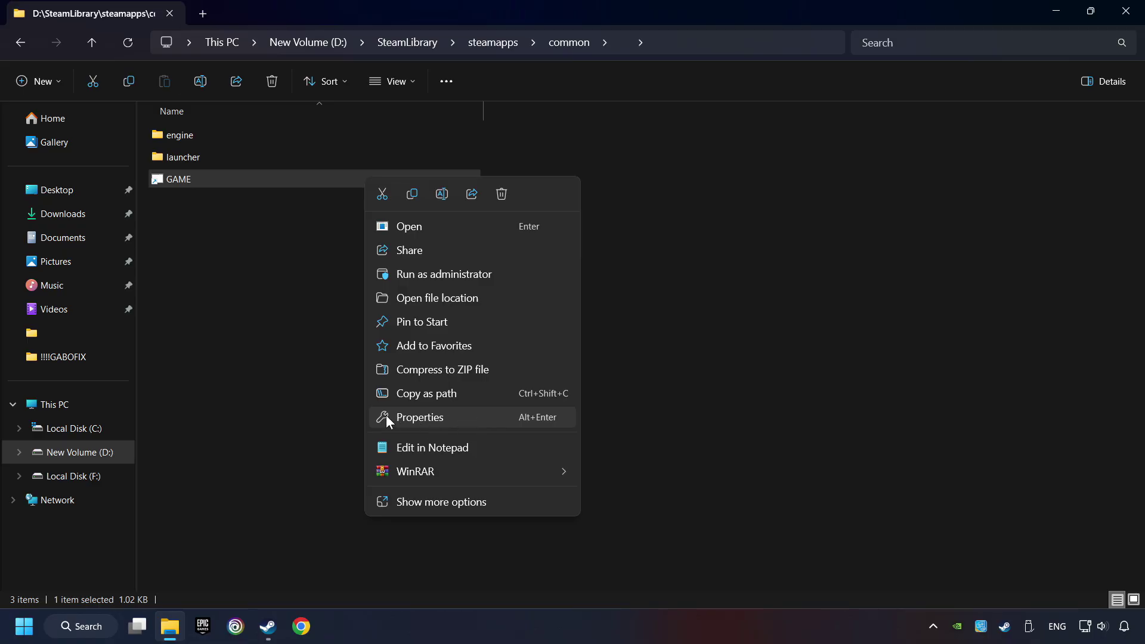
click(385, 417)
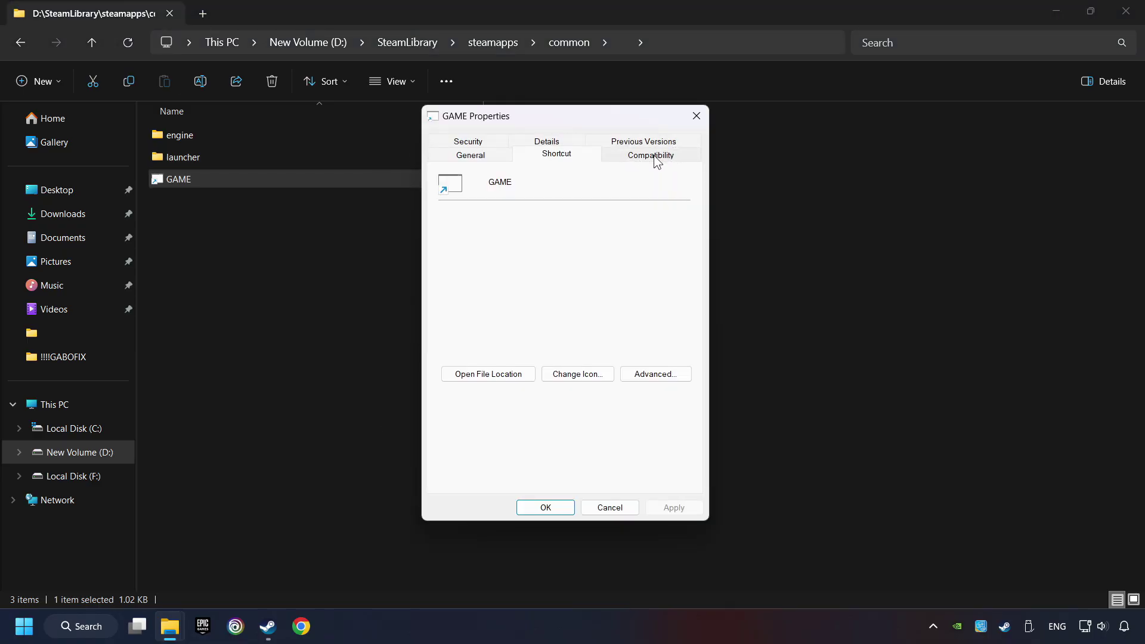
click(676, 156)
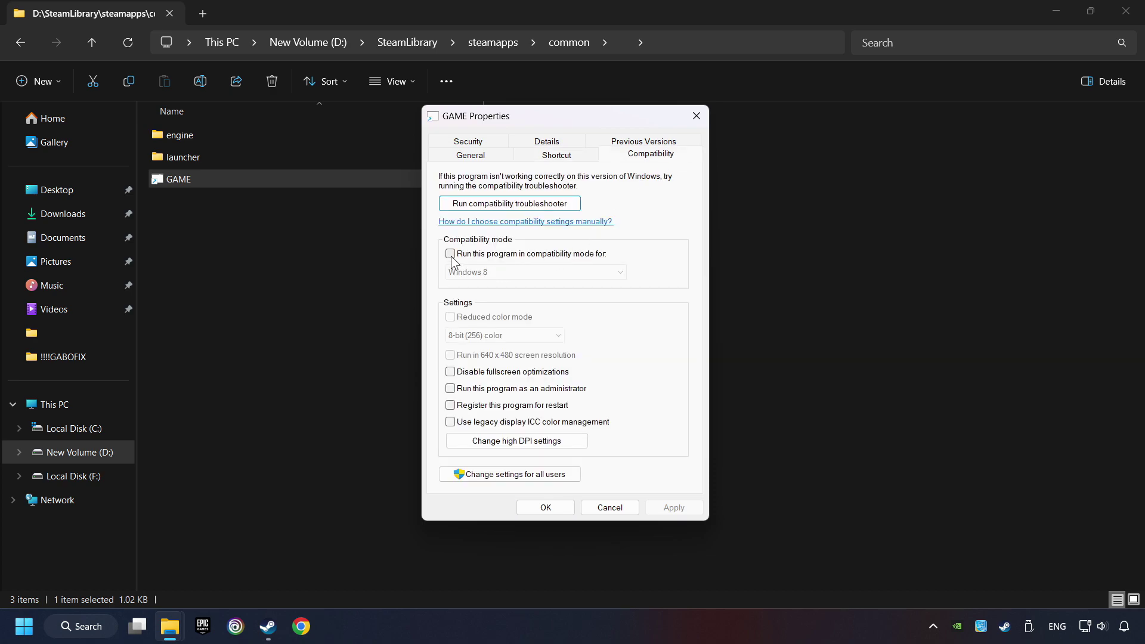
- Set Windows 8 compatibility mode, disable fullscreen optimizations, run as administrator, and apply
click(542, 255)
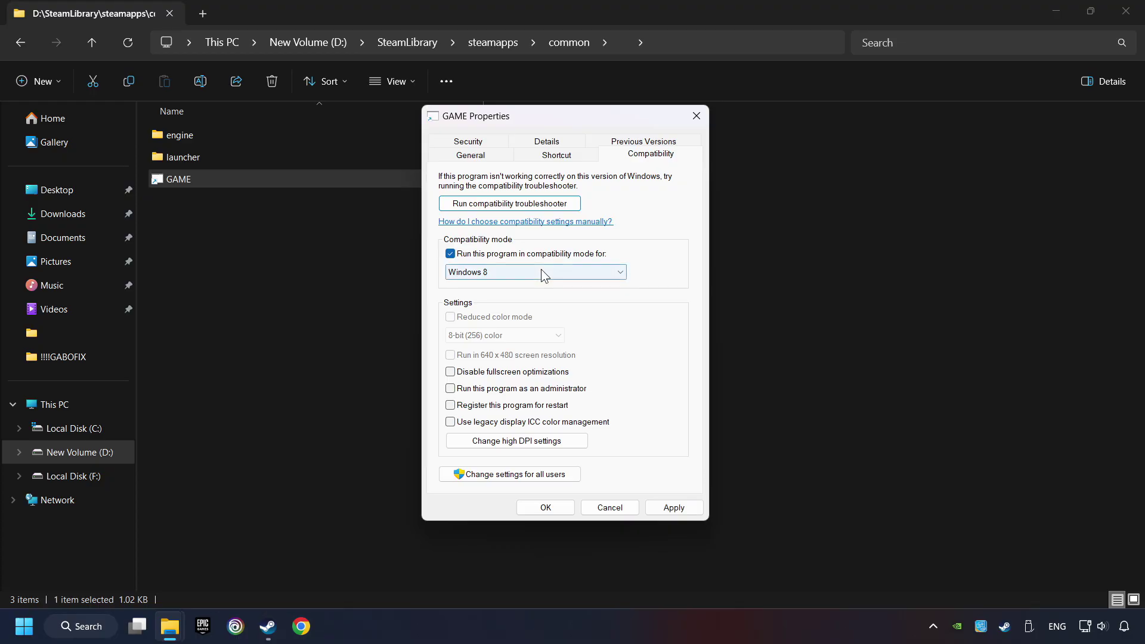
click(540, 272)
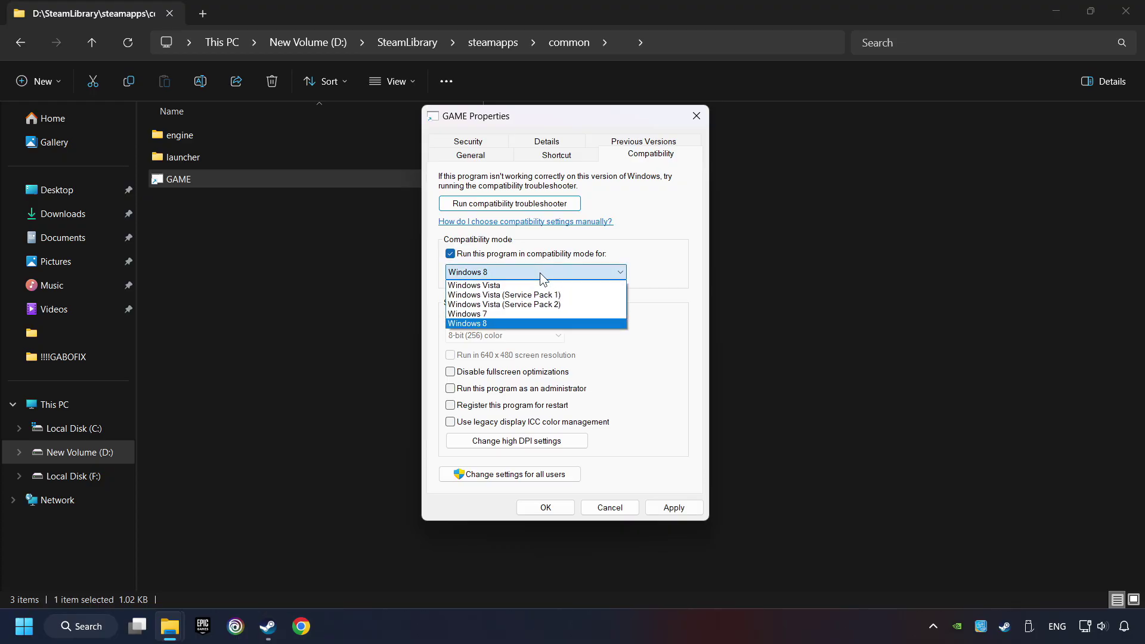
click(506, 323)
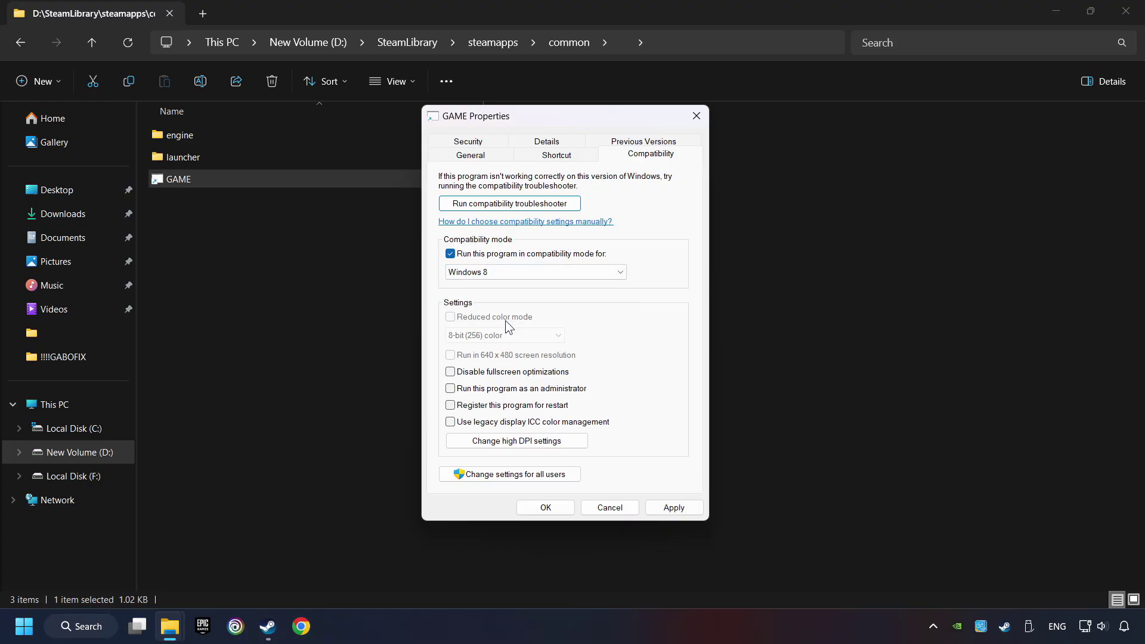
click(451, 372)
click(451, 390)
click(684, 507)
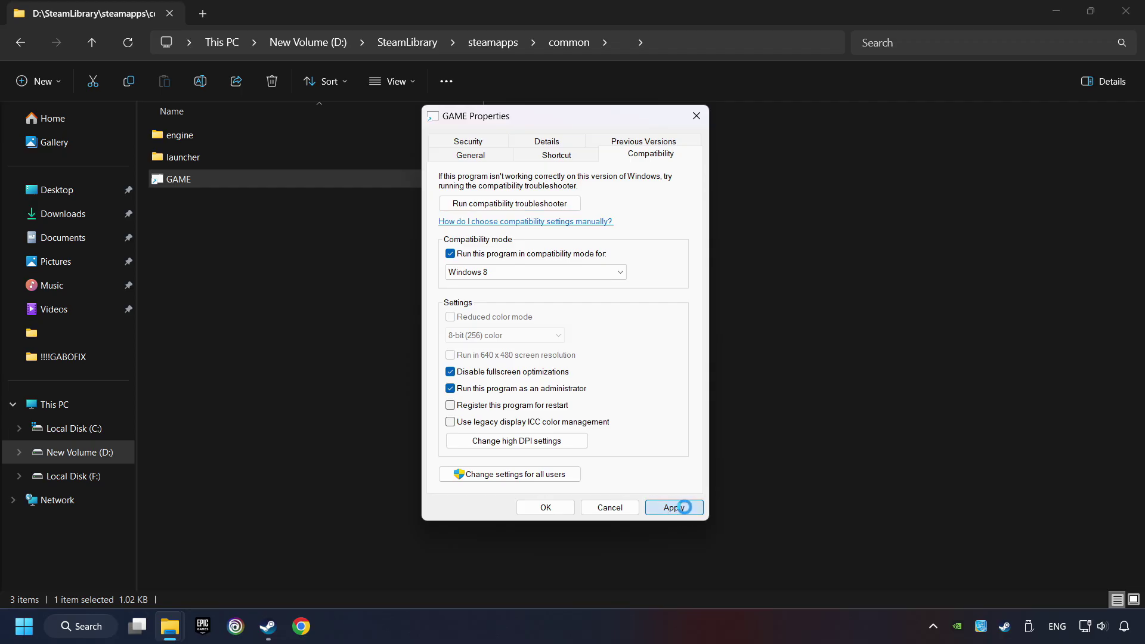
click(545, 508)
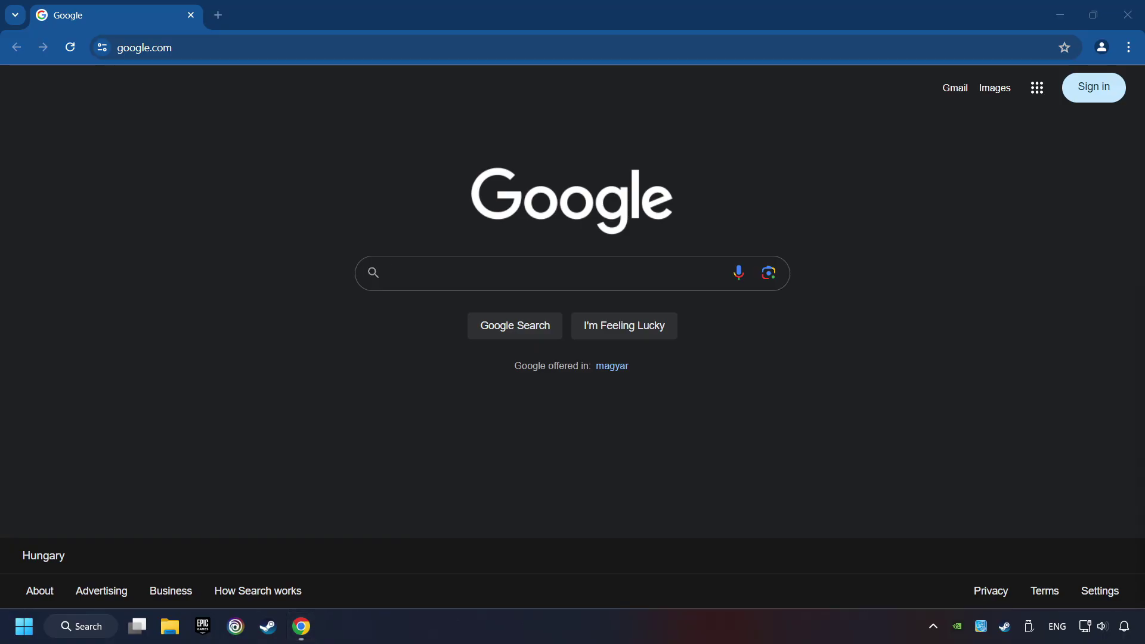
- Paste the DirectX End-User Runtime download address into Chrome and load it
click(217, 46)
text(https://www.microsoft.com/en-US/download/details.aspx?id=35)
key(Return)
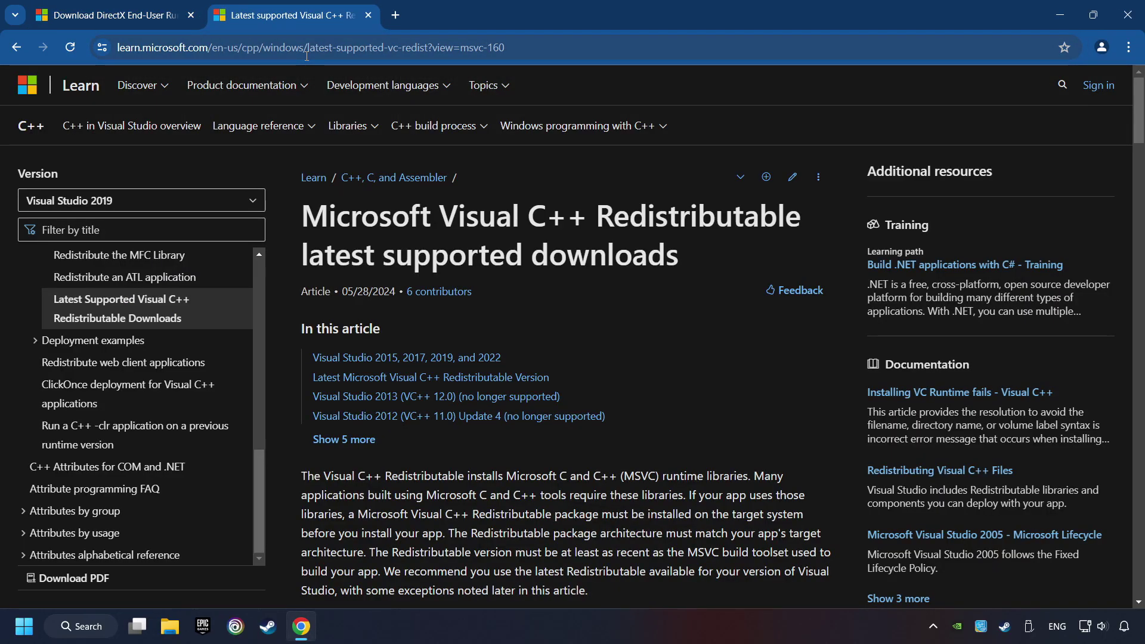
- Download the DirectX End-User Runtime web installer from its download page
click(107, 15)
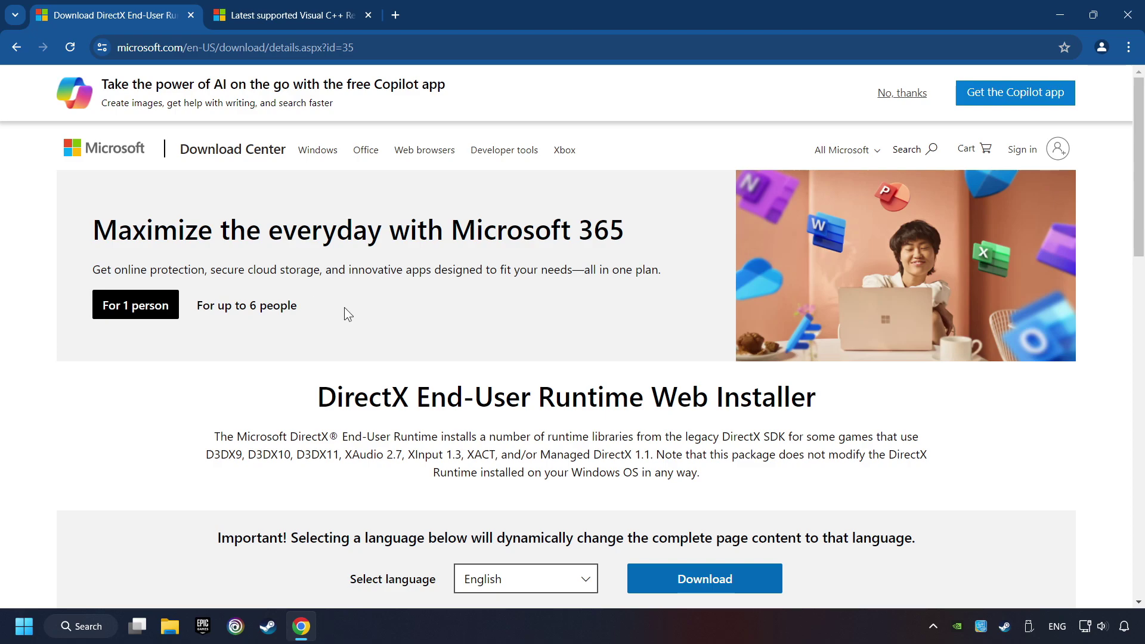
scroll(343, 309, down, 1)
scroll(435, 327, down, 1)
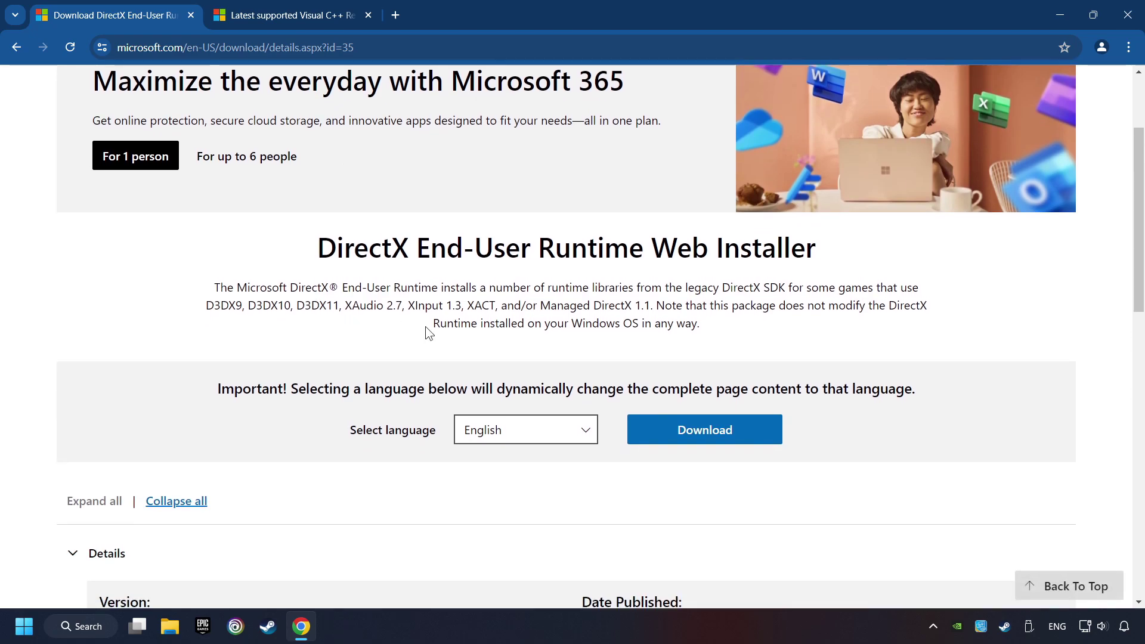
click(712, 435)
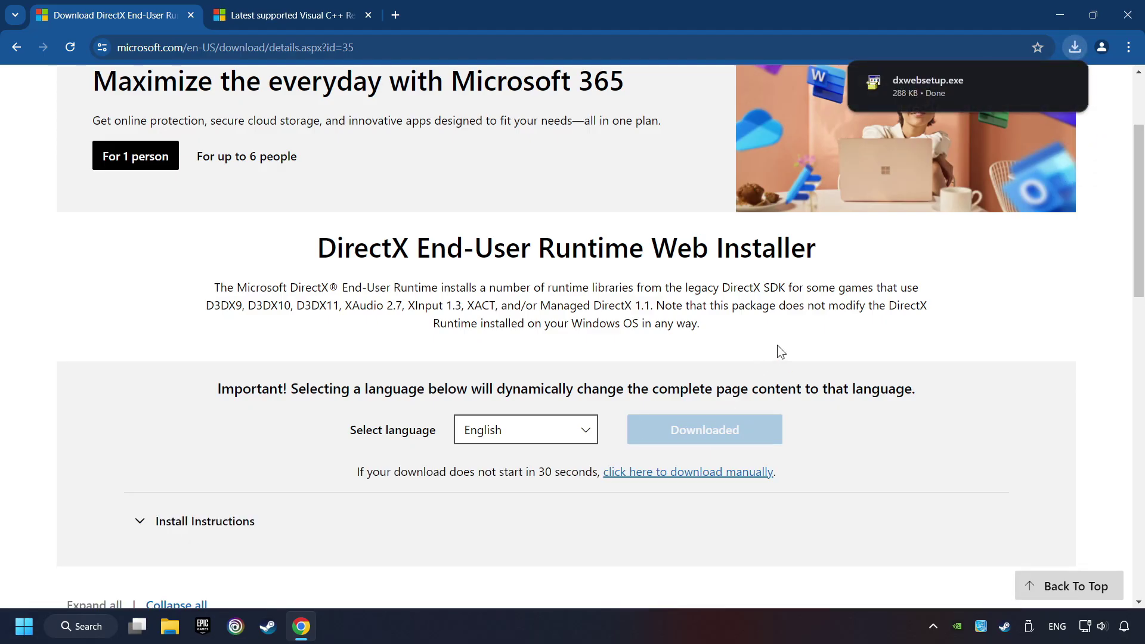
- Run dxwebsetup.exe, accept the license, skip the Bing Bar, and finish setup
mouse_move(895, 83)
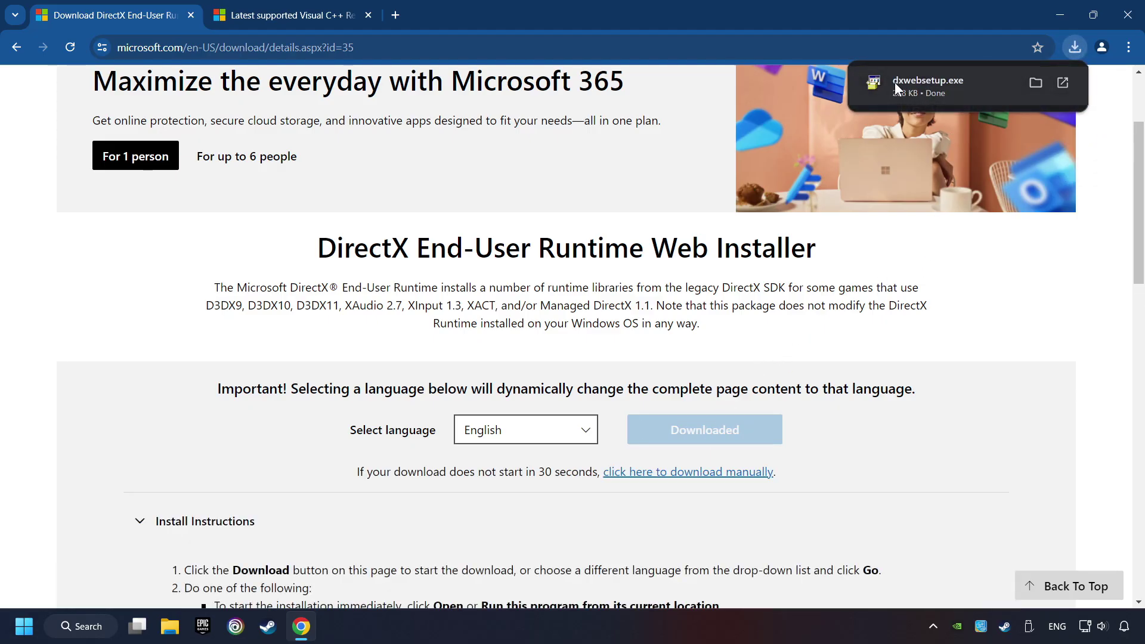
click(976, 85)
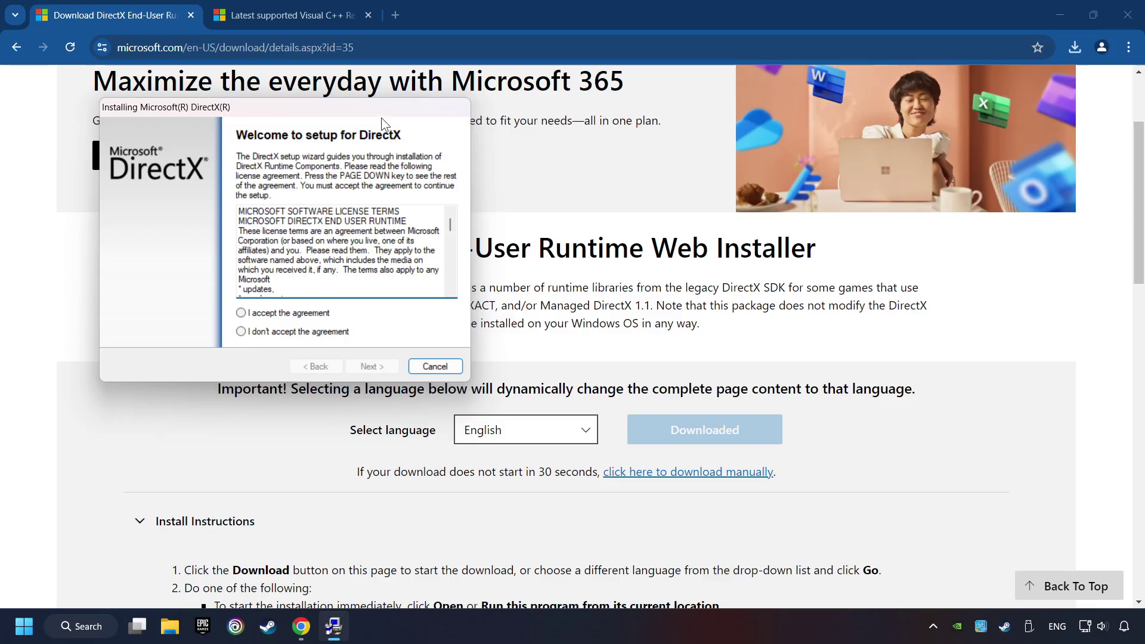
drag(380, 117, 661, 192)
drag(733, 309, 596, 402)
click(592, 398)
click(656, 452)
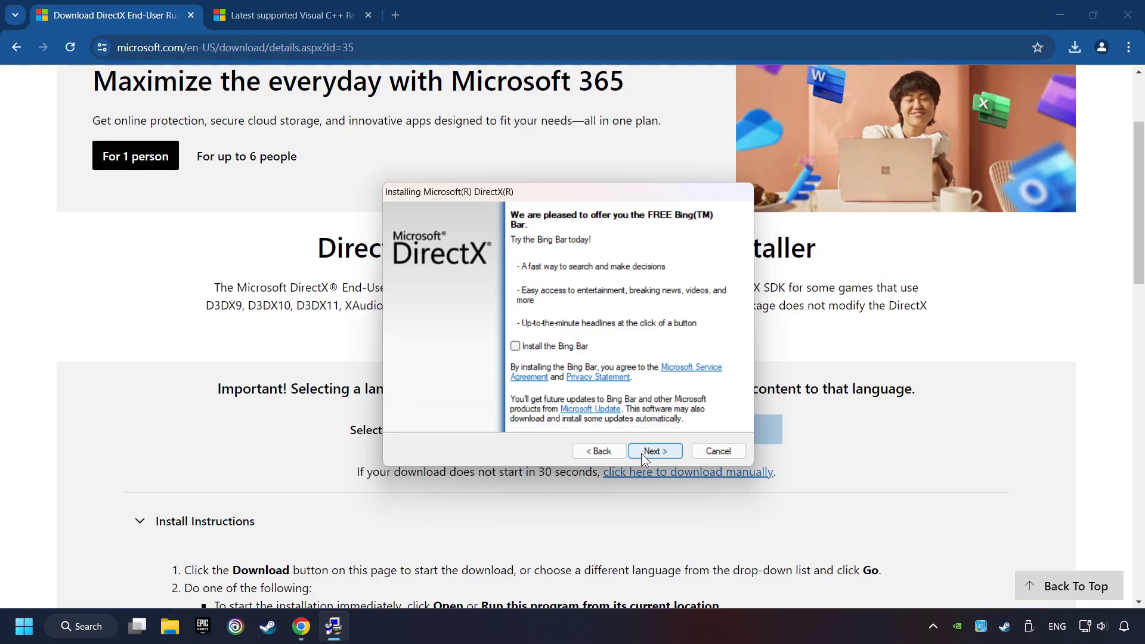
click(659, 452)
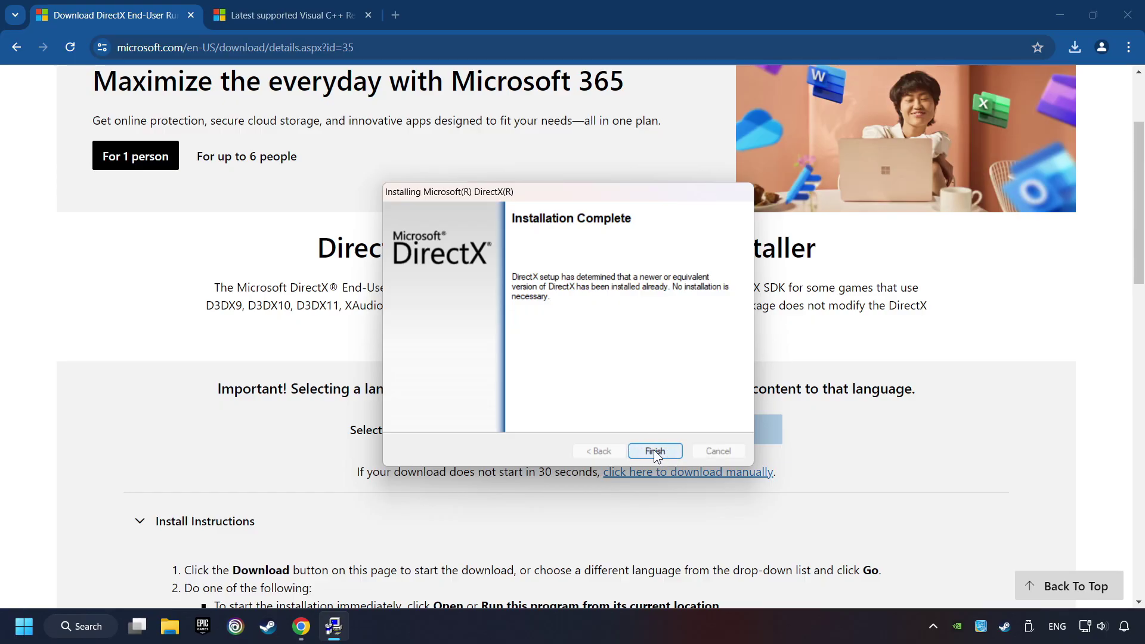
click(654, 454)
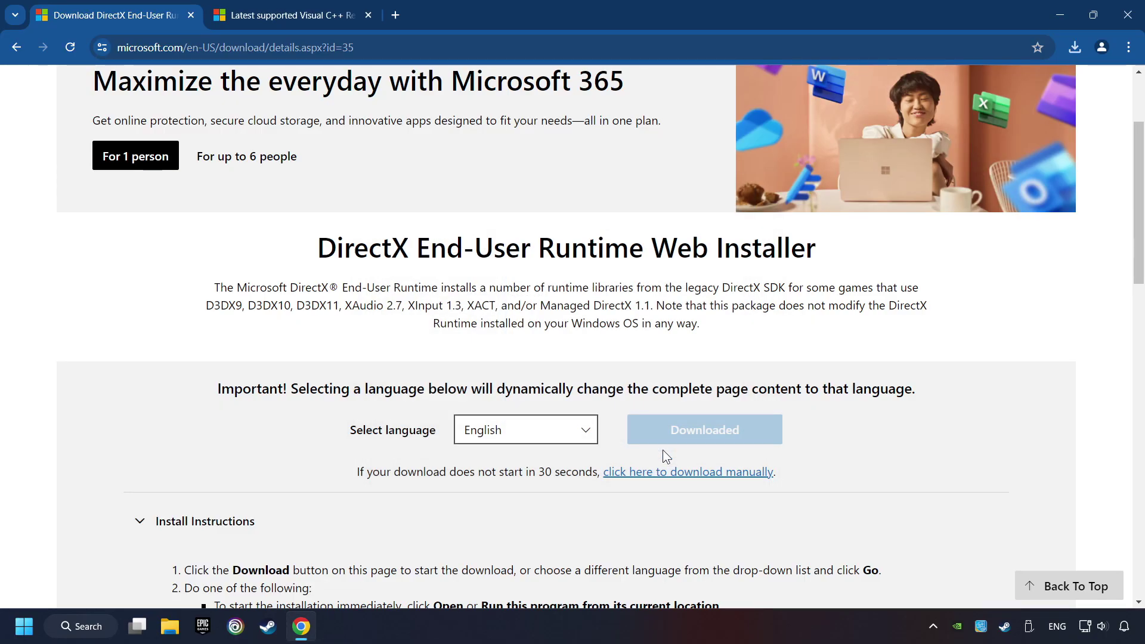
- Download the ARM64 and x86 Visual C++ Redistributable packages from the Microsoft Learn table
click(278, 15)
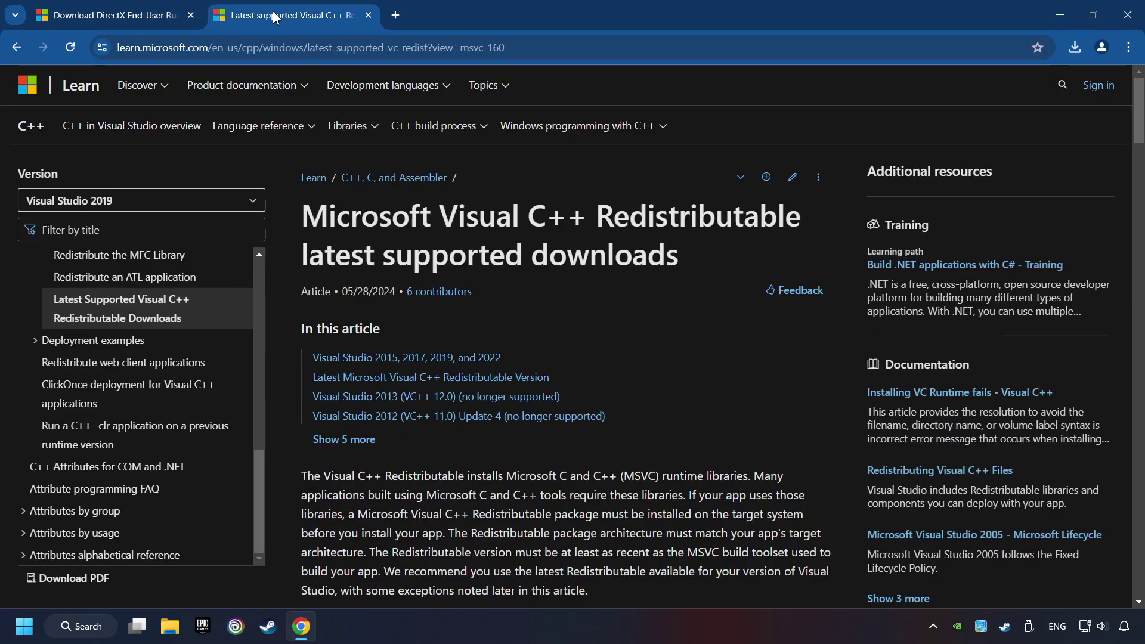
scroll(1115, 128, down, 8)
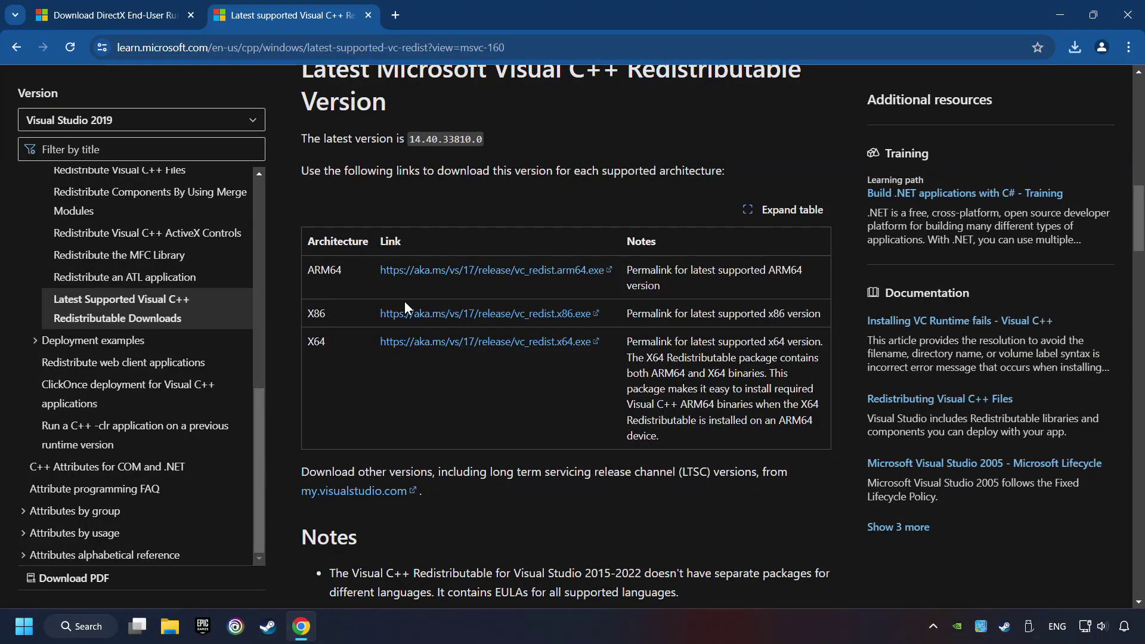
click(454, 271)
click(459, 317)
- Run VC_redist.arm64.exe, accept the license terms, and attempt the install
click(1074, 48)
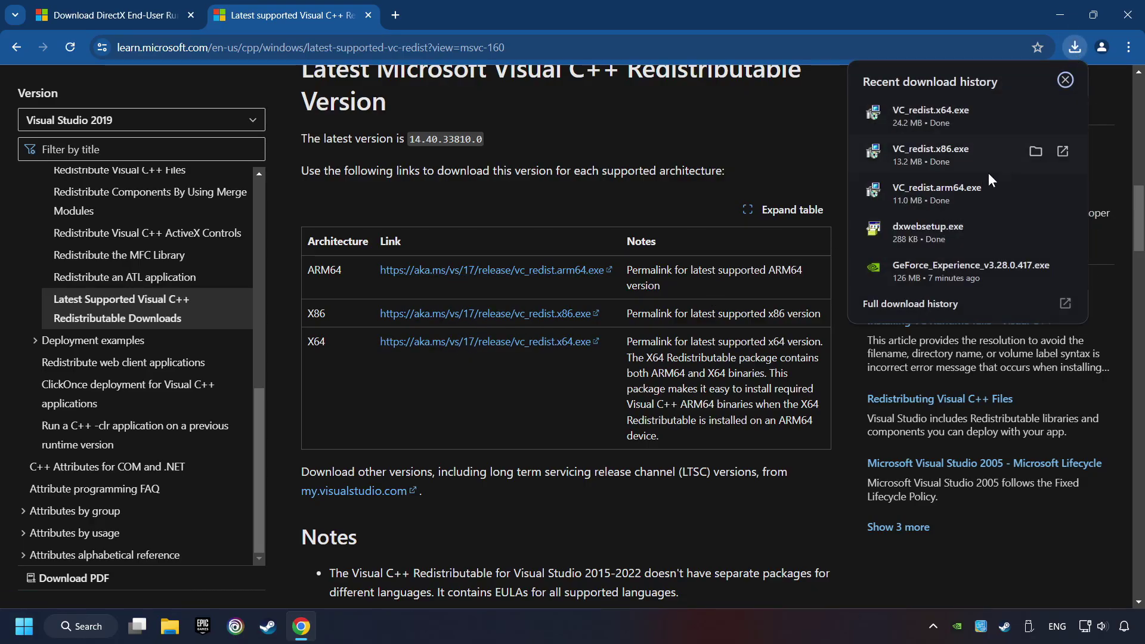
click(956, 187)
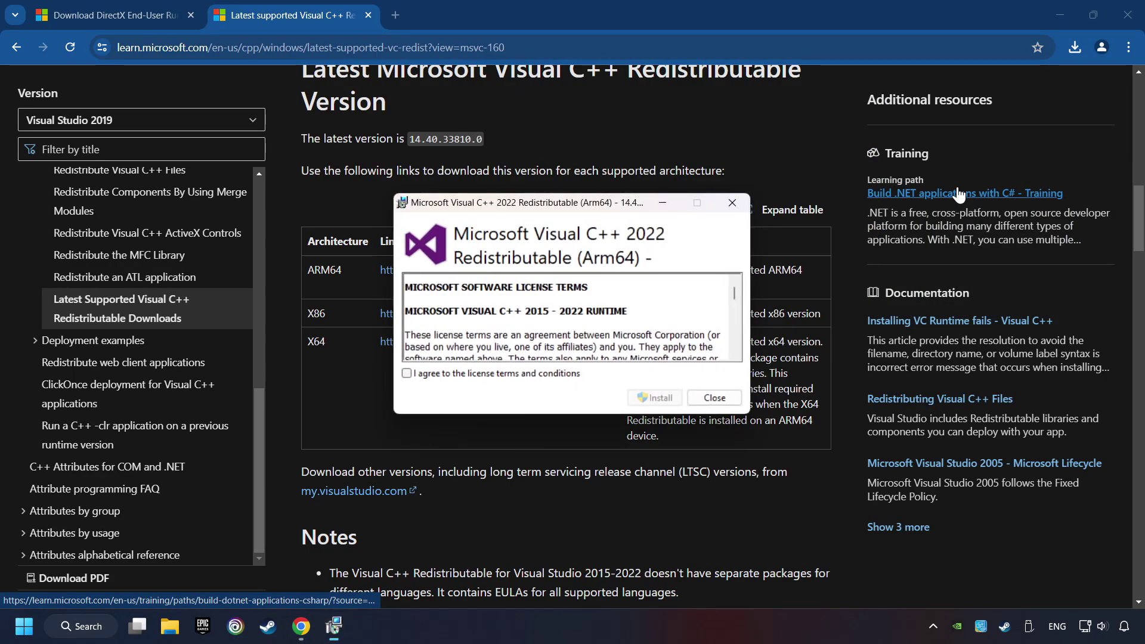
drag(734, 292, 723, 362)
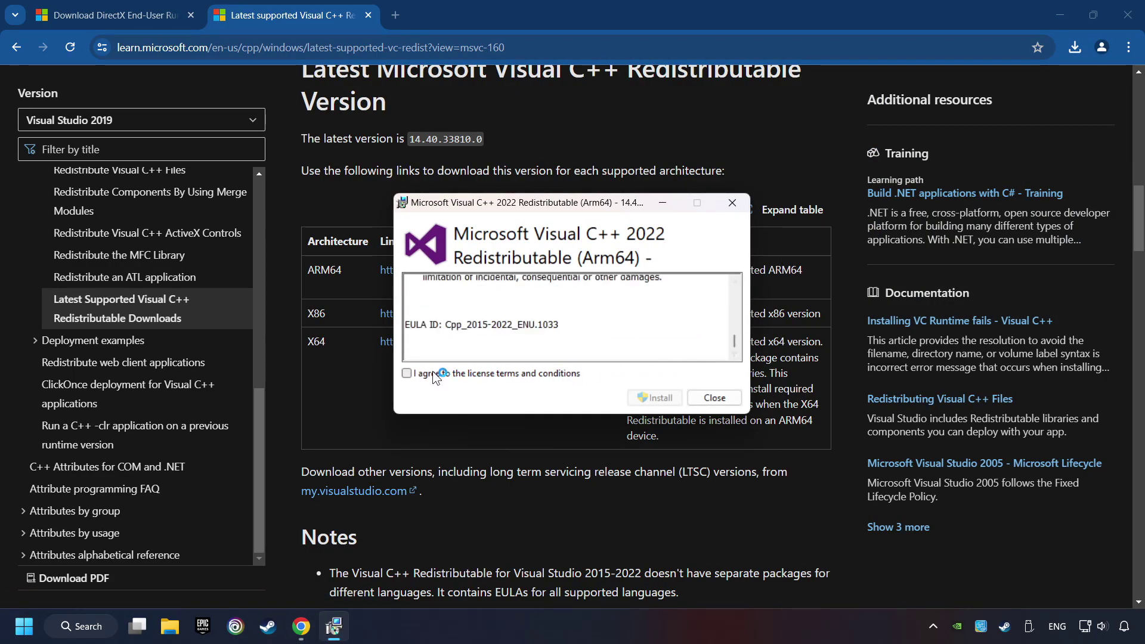
click(408, 373)
click(653, 398)
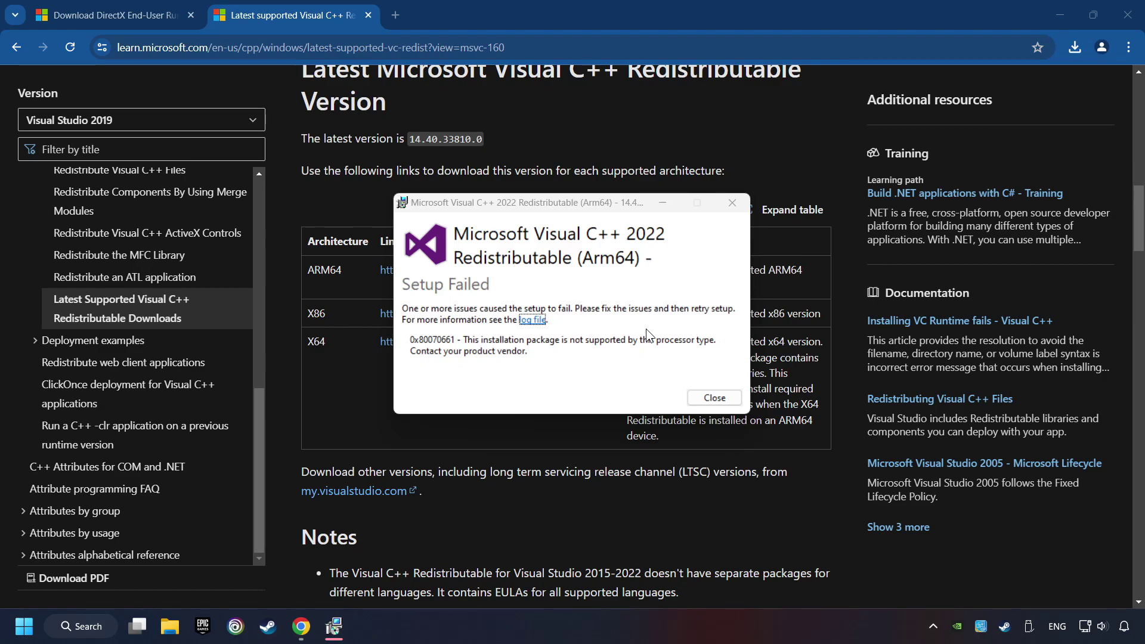
- Dismiss the ARM64 error and install the x86 and x64 Visual C++ 2015-2022 Redistributables
click(714, 396)
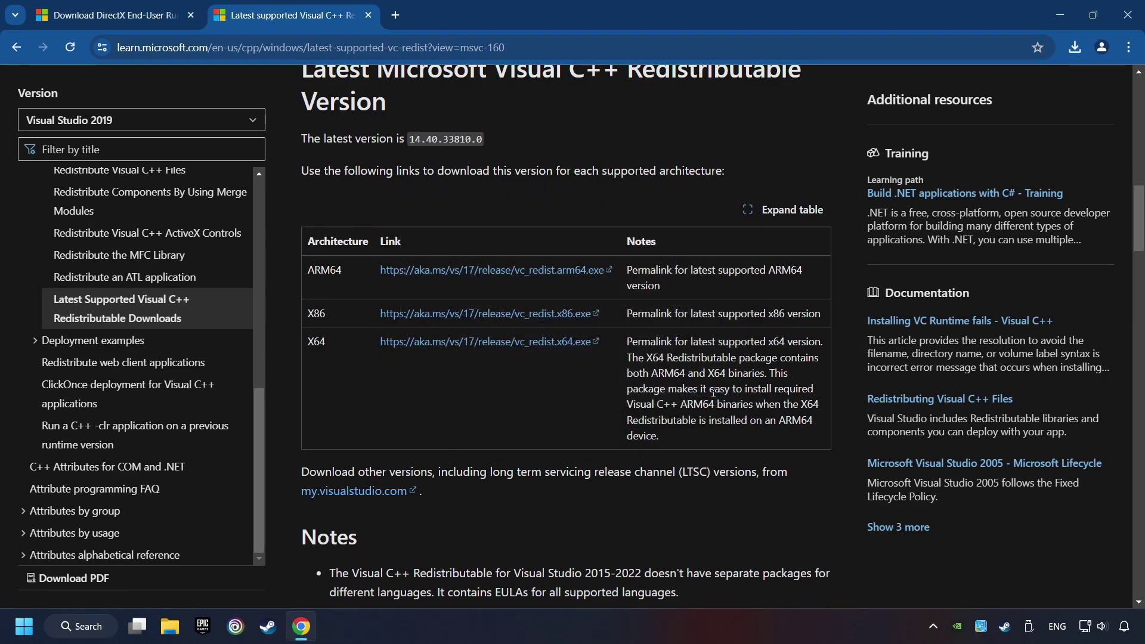
click(1074, 47)
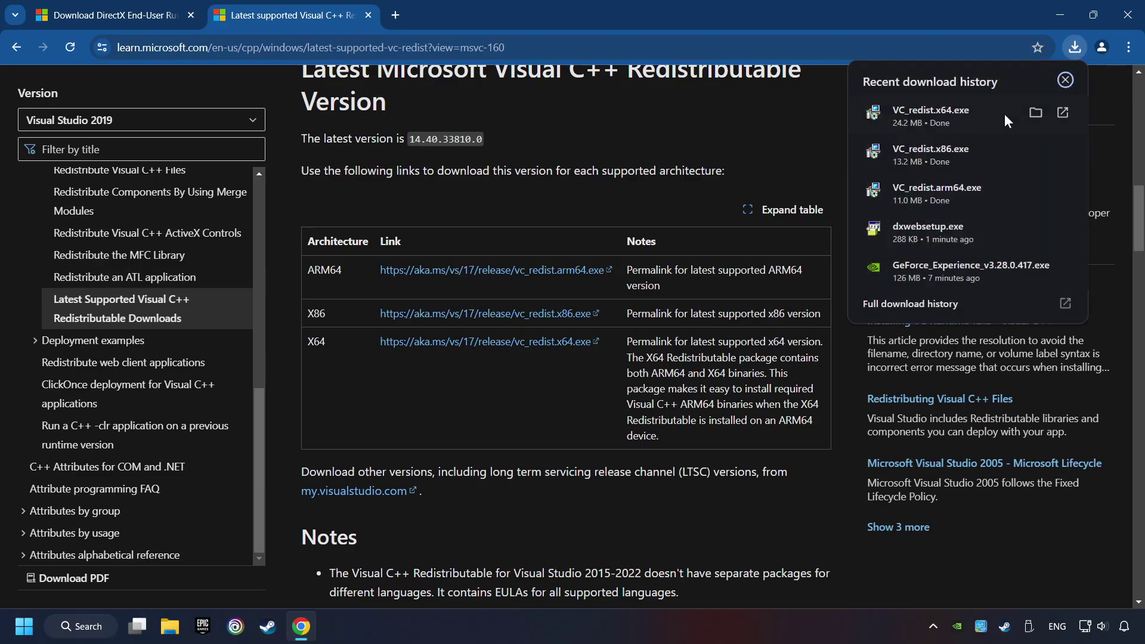
click(956, 149)
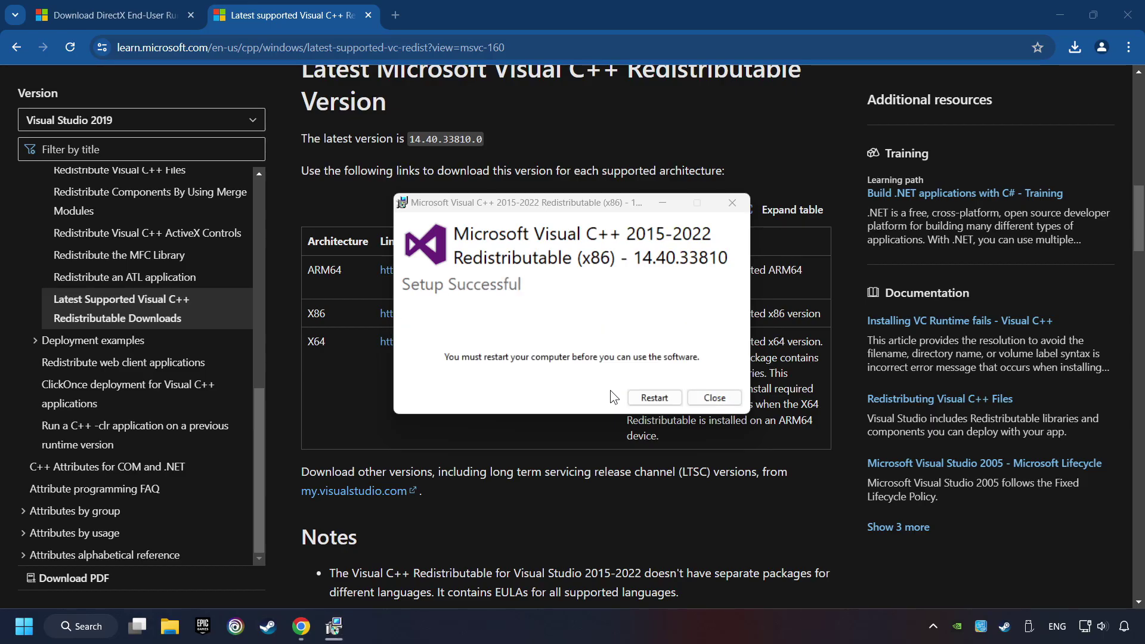
click(718, 397)
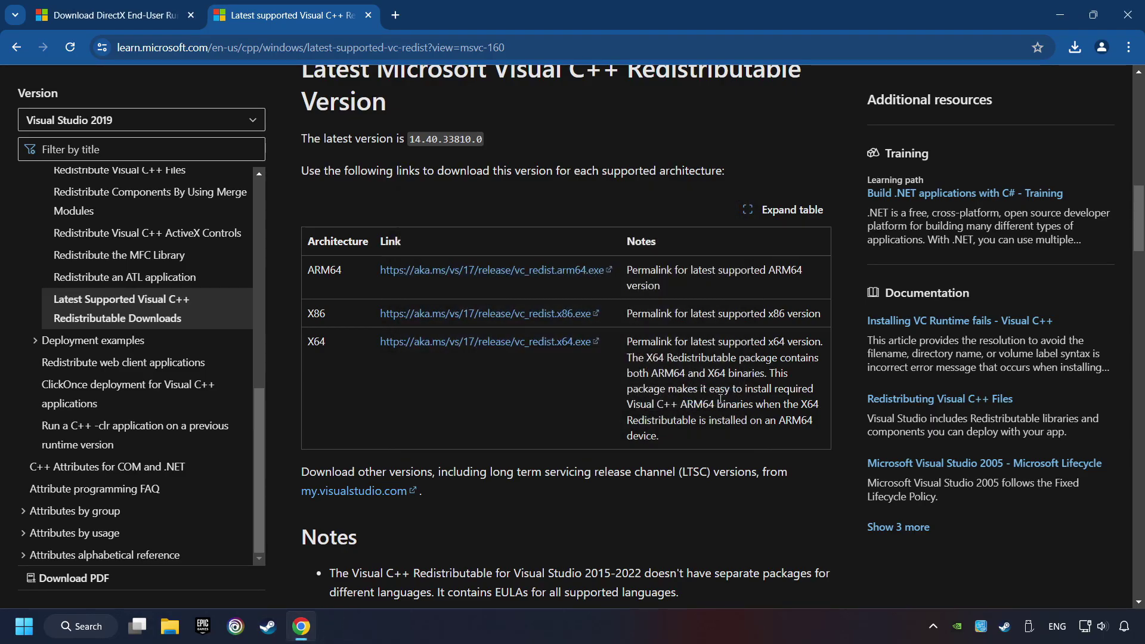
click(1073, 48)
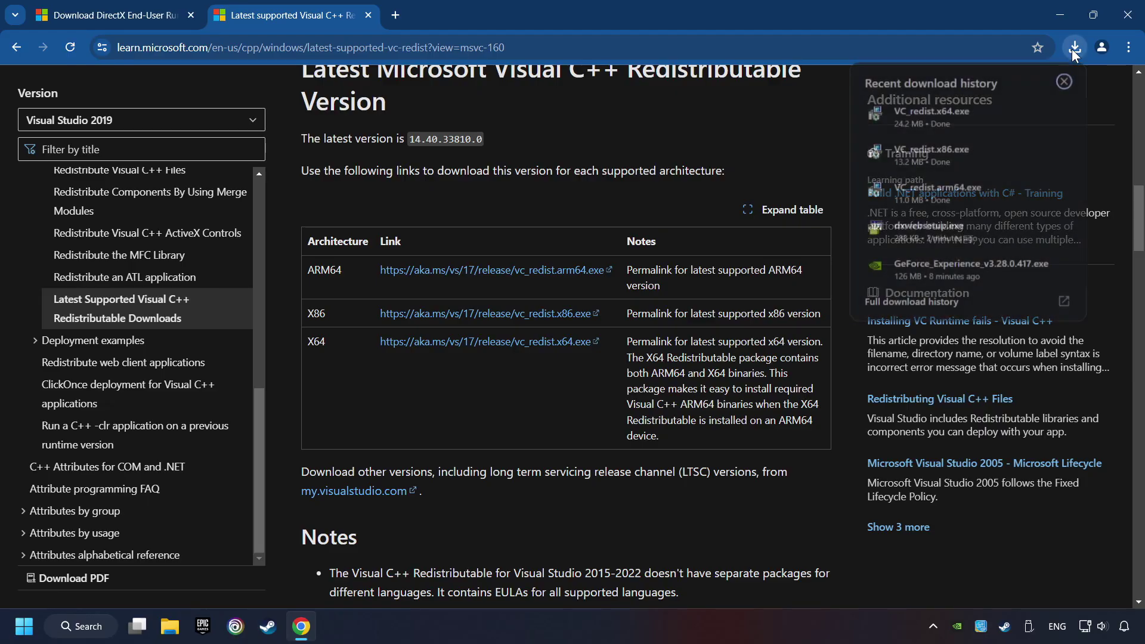
click(978, 109)
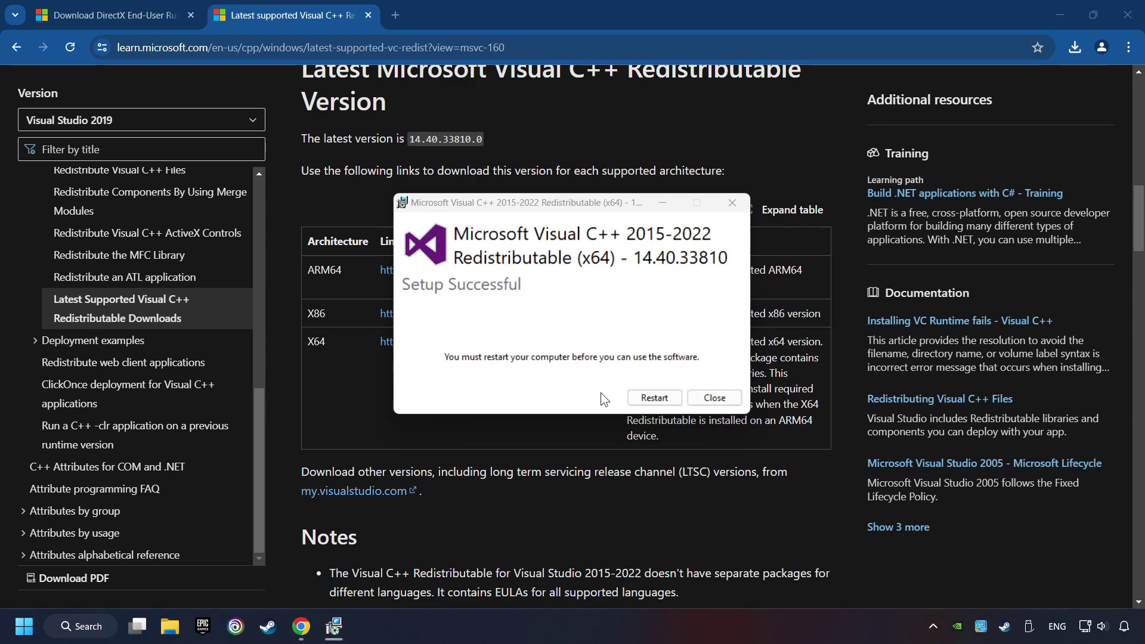
- Restart the PC, then search Windows for 'updates'
click(654, 398)
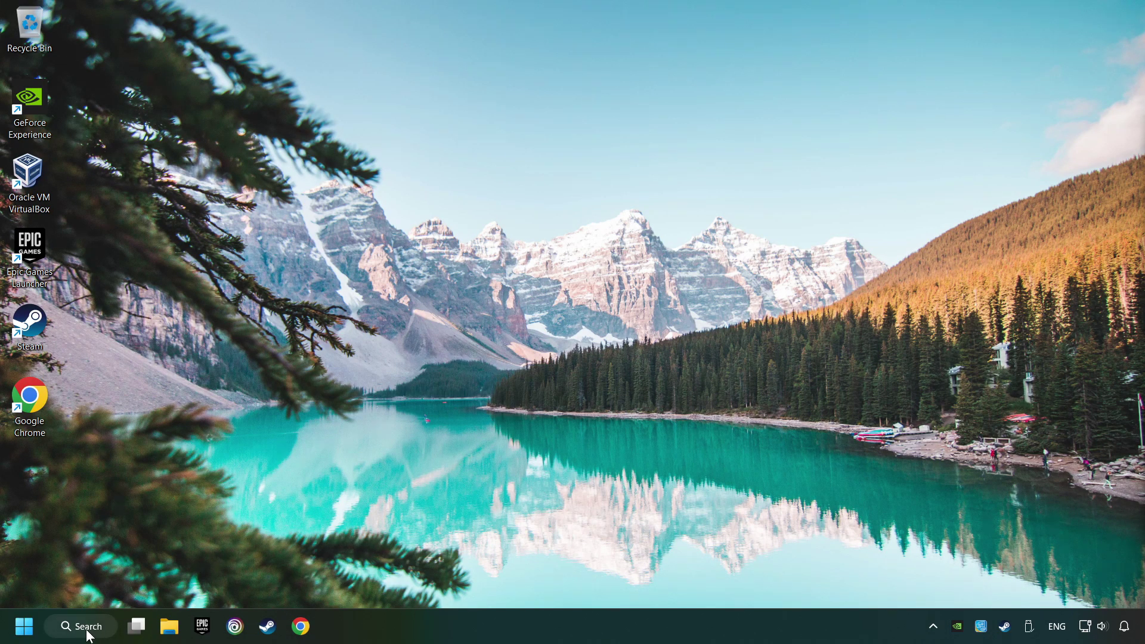
click(86, 631)
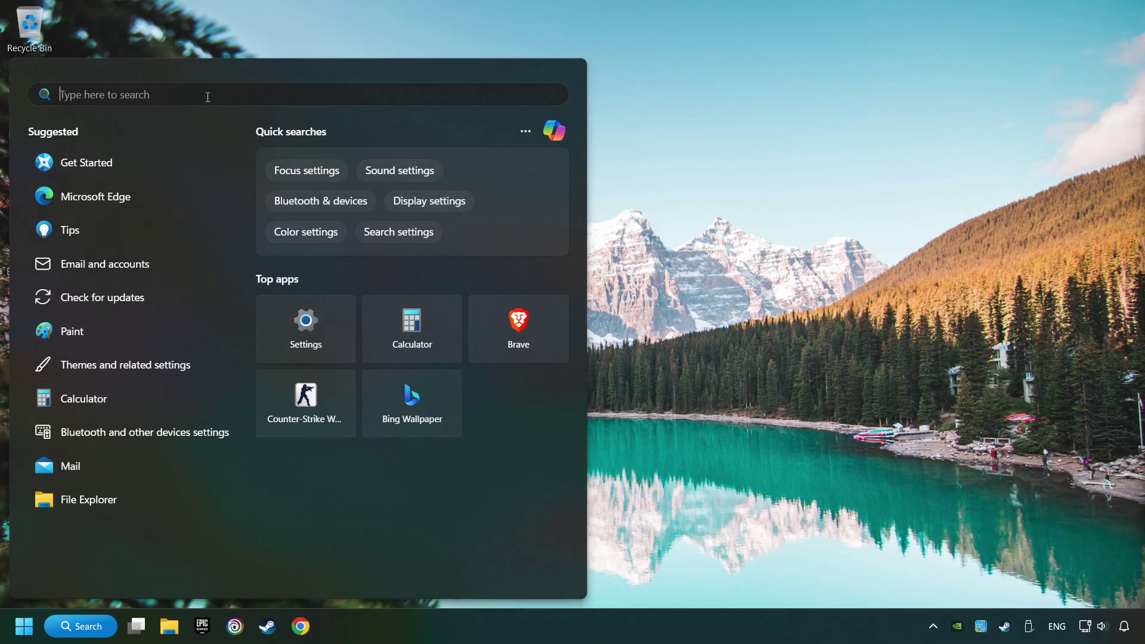
text(updates)
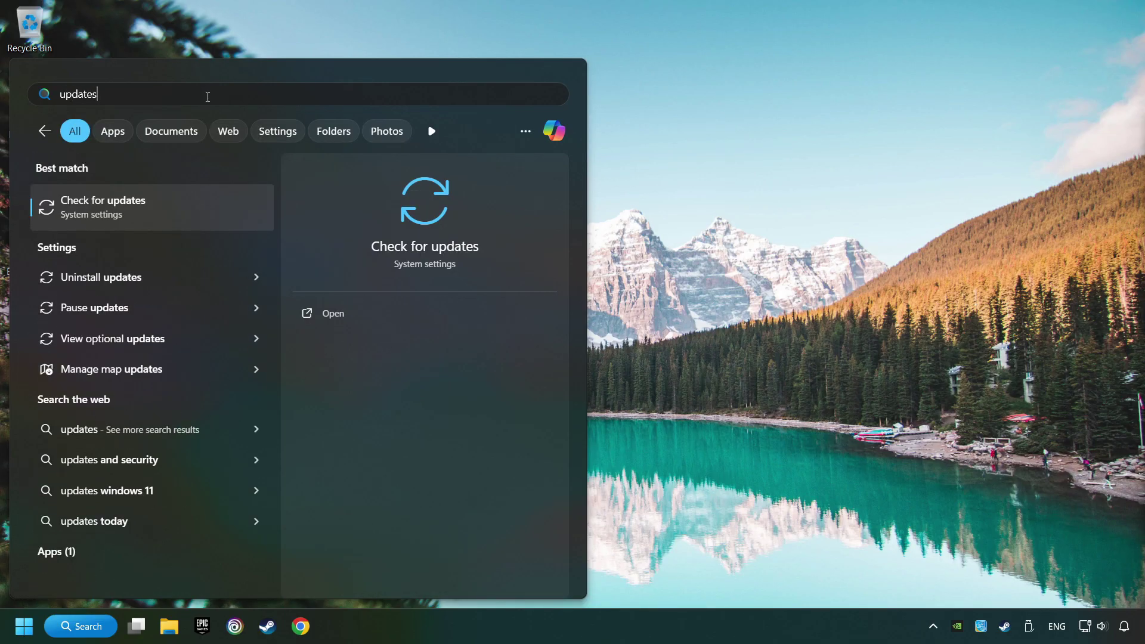
- Open Windows Update settings and run a fresh check, confirming the PC is up to date
click(206, 212)
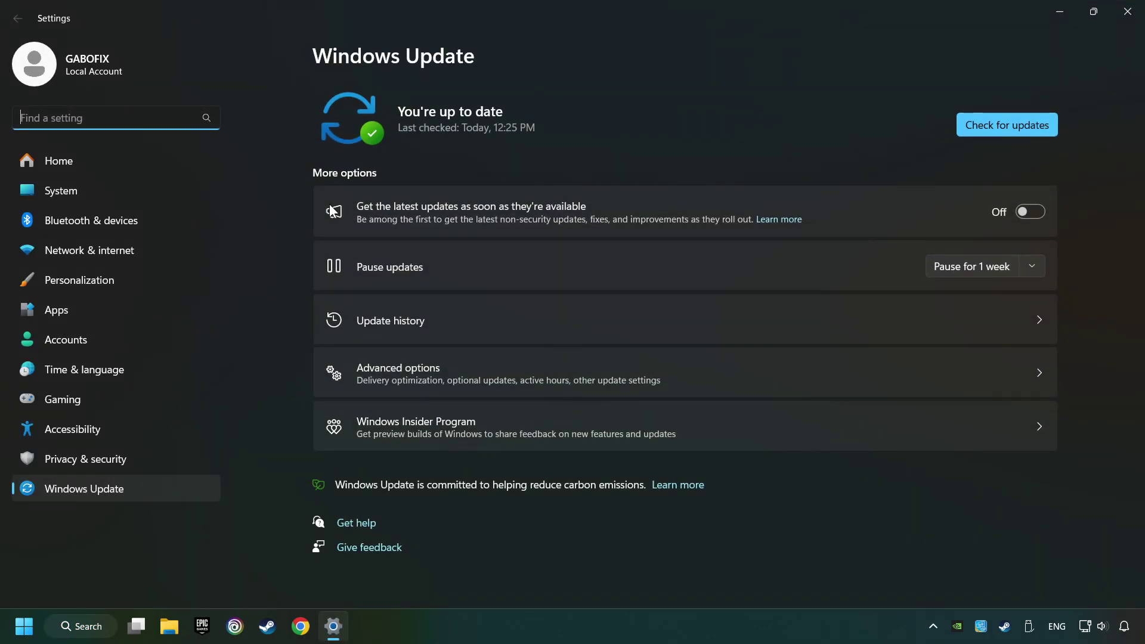
click(999, 125)
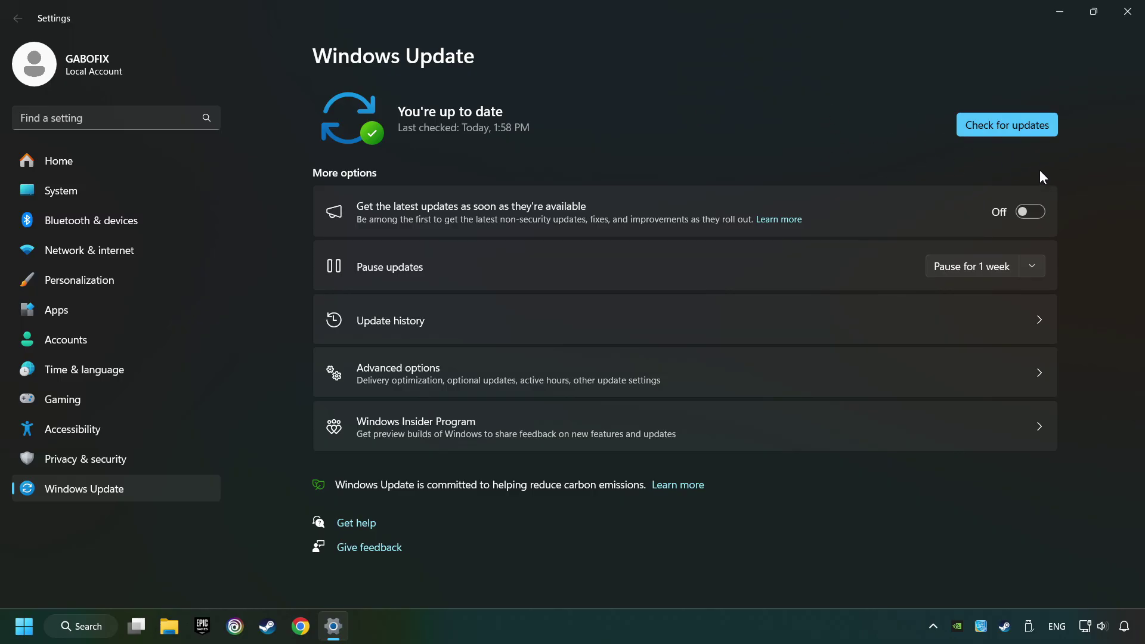
- Close Settings and open Task Manager's Startup apps list from the taskbar
click(1127, 12)
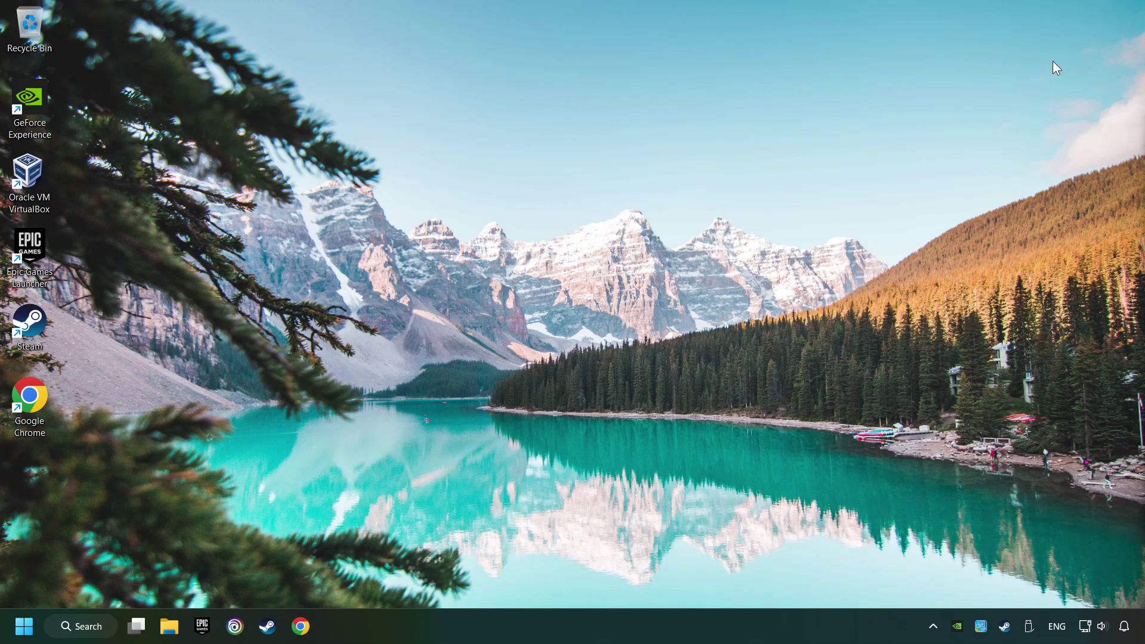
right_click(582, 621)
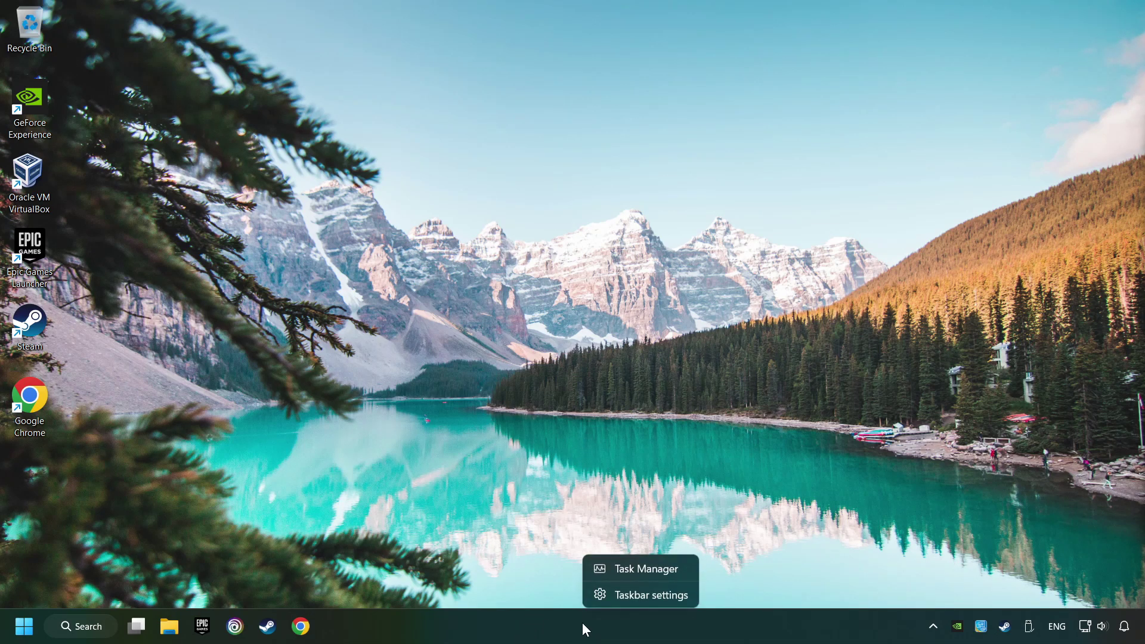
click(660, 568)
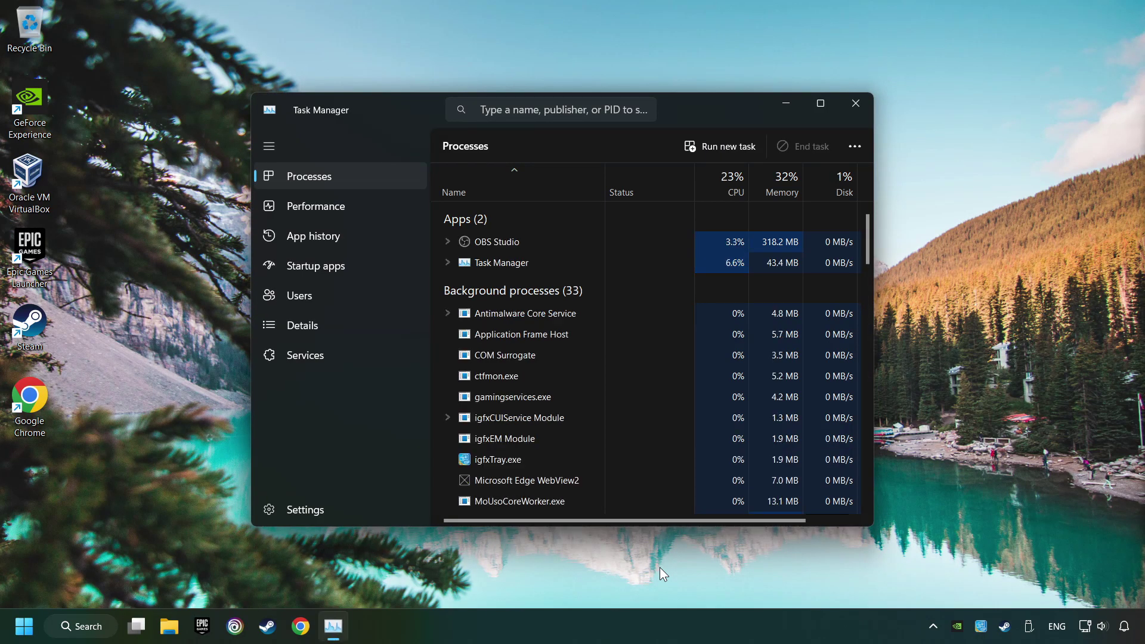
click(369, 268)
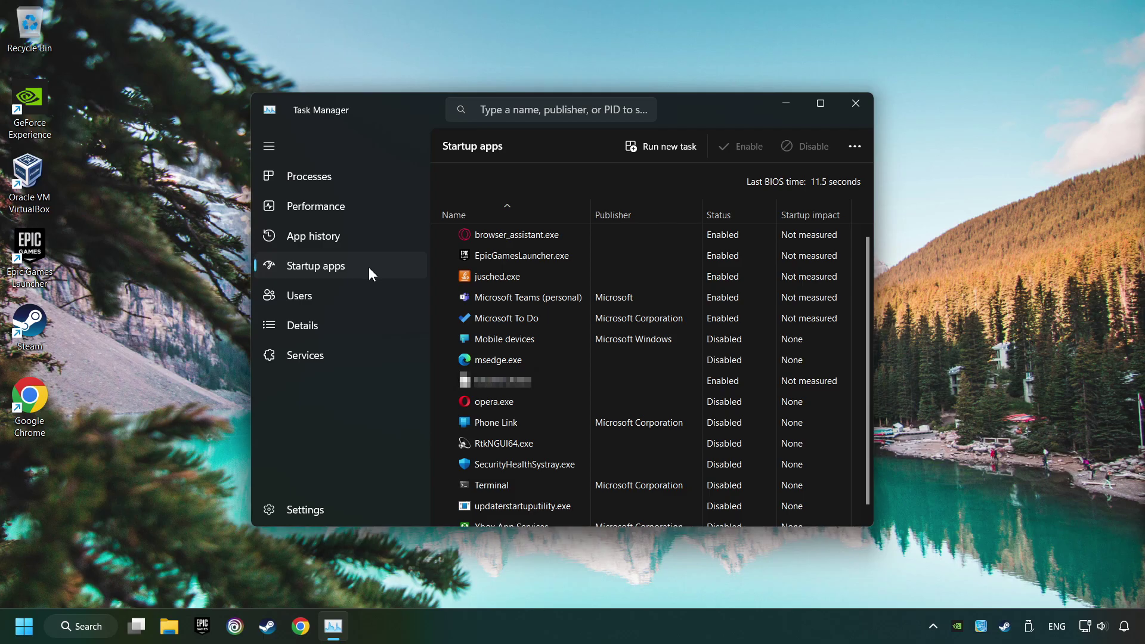
- Disable Microsoft To Do, Teams, jusched.exe, EpicGamesLauncher.exe and browser_assistant.exe at startup, then close Task Manager
click(633, 317)
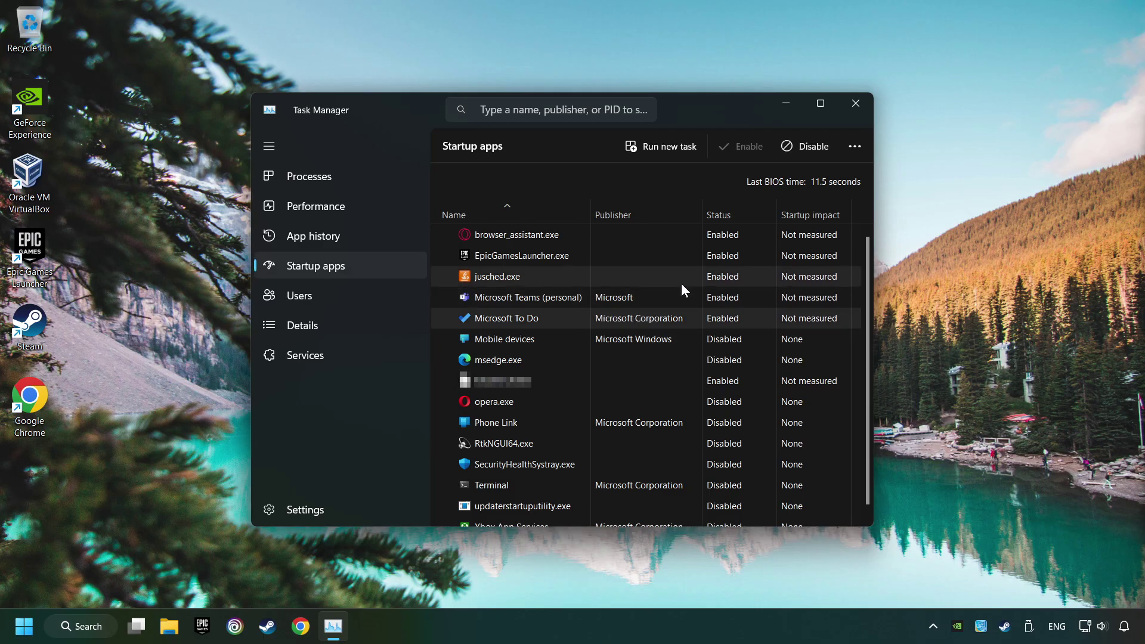
click(799, 146)
click(713, 300)
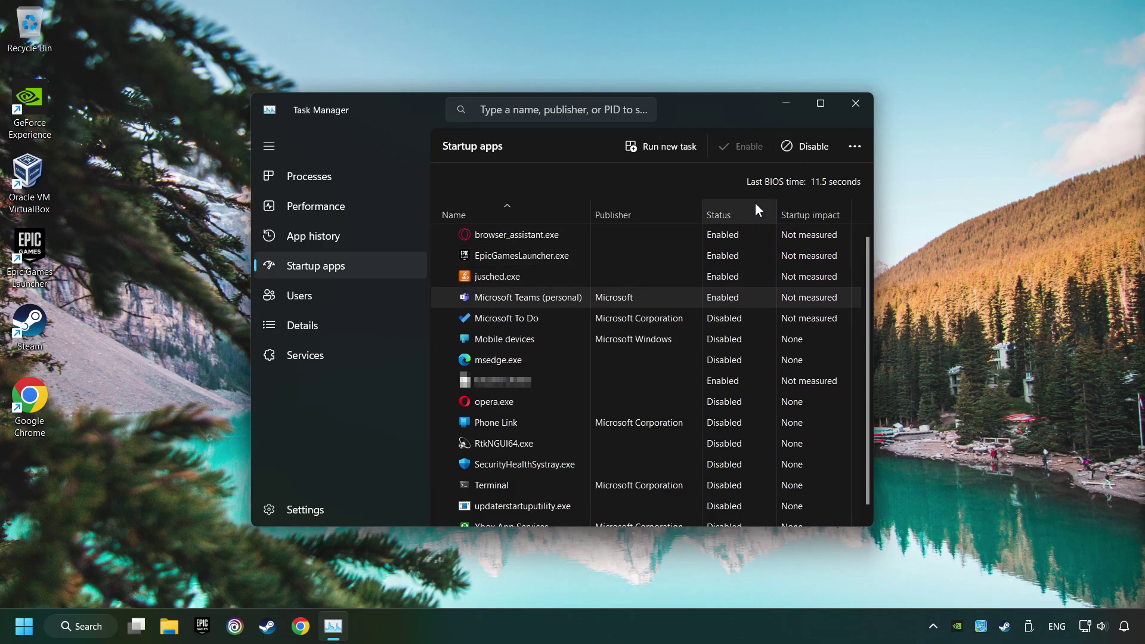
click(788, 145)
click(678, 273)
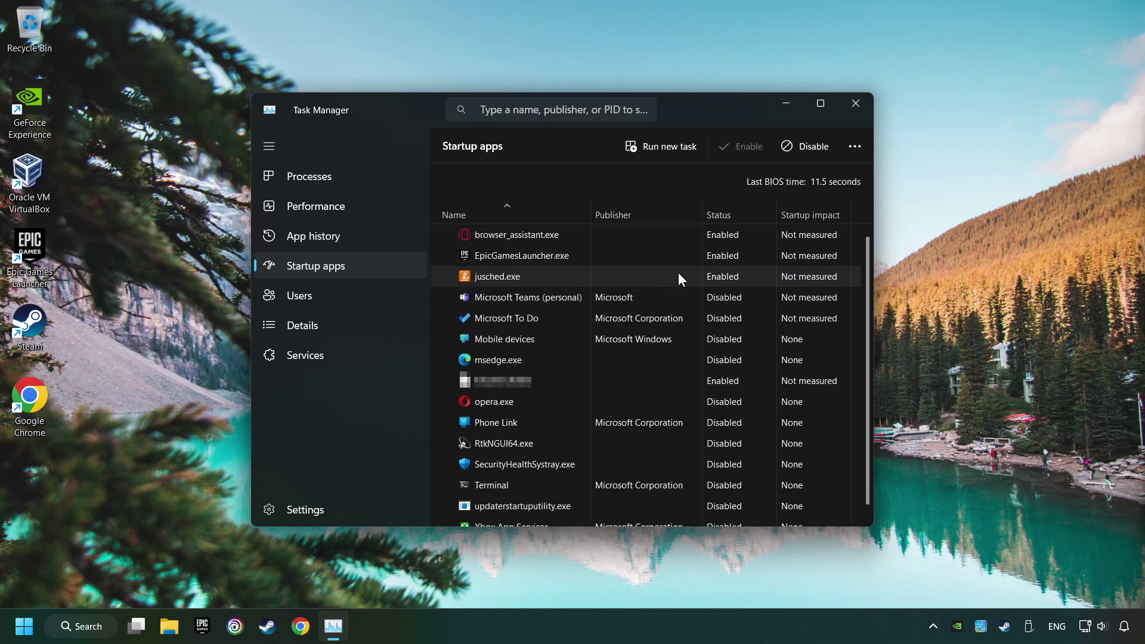
click(793, 146)
click(686, 260)
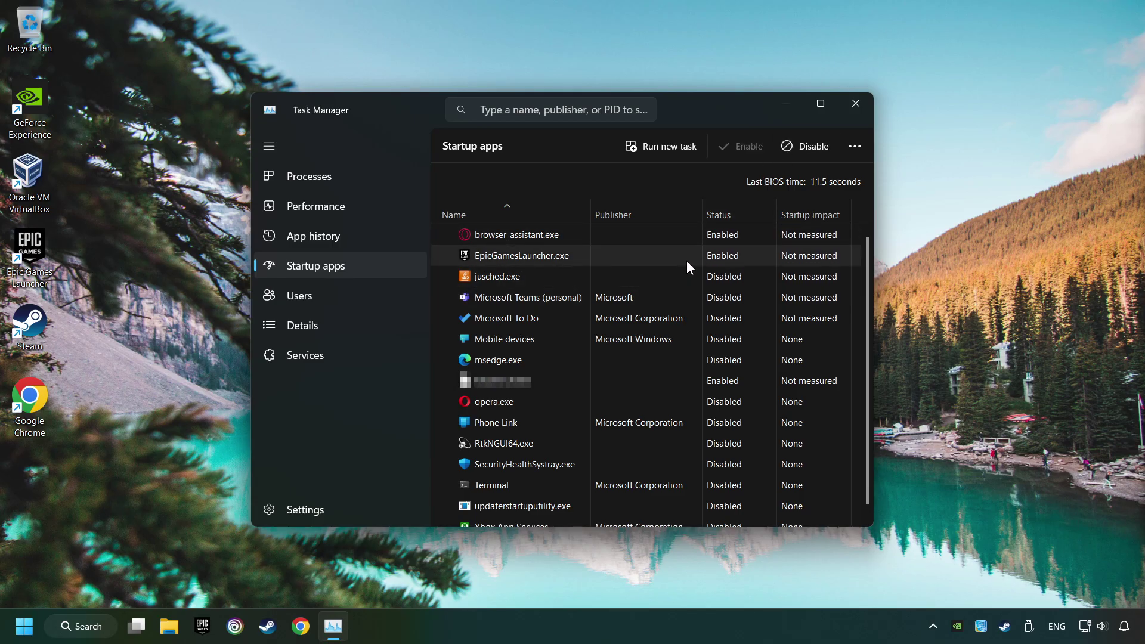
click(793, 148)
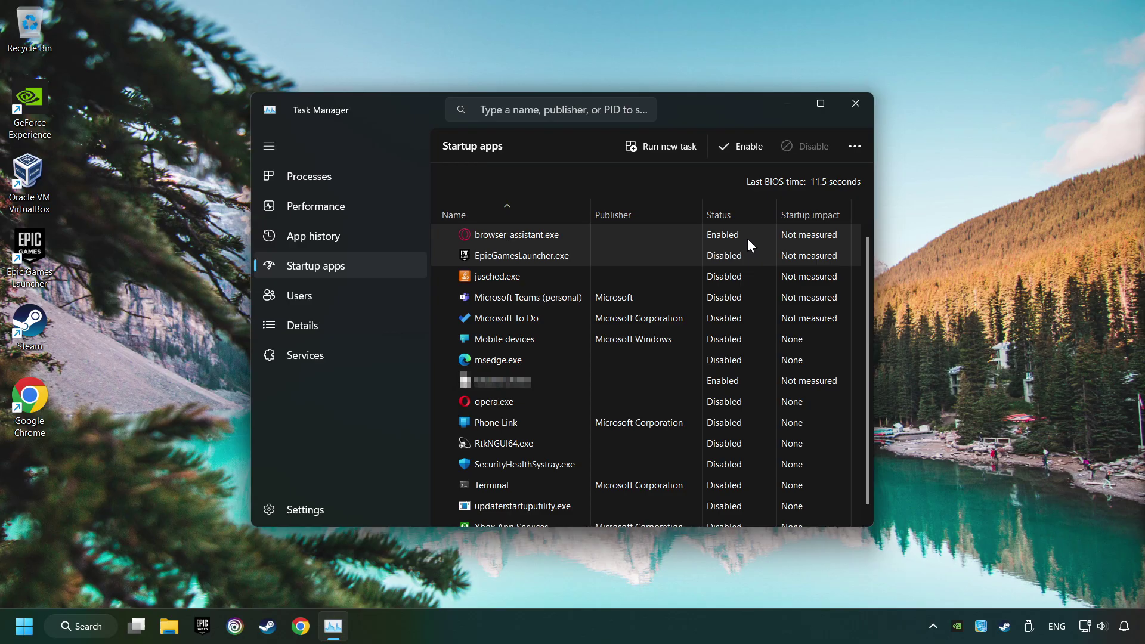
click(748, 239)
click(806, 150)
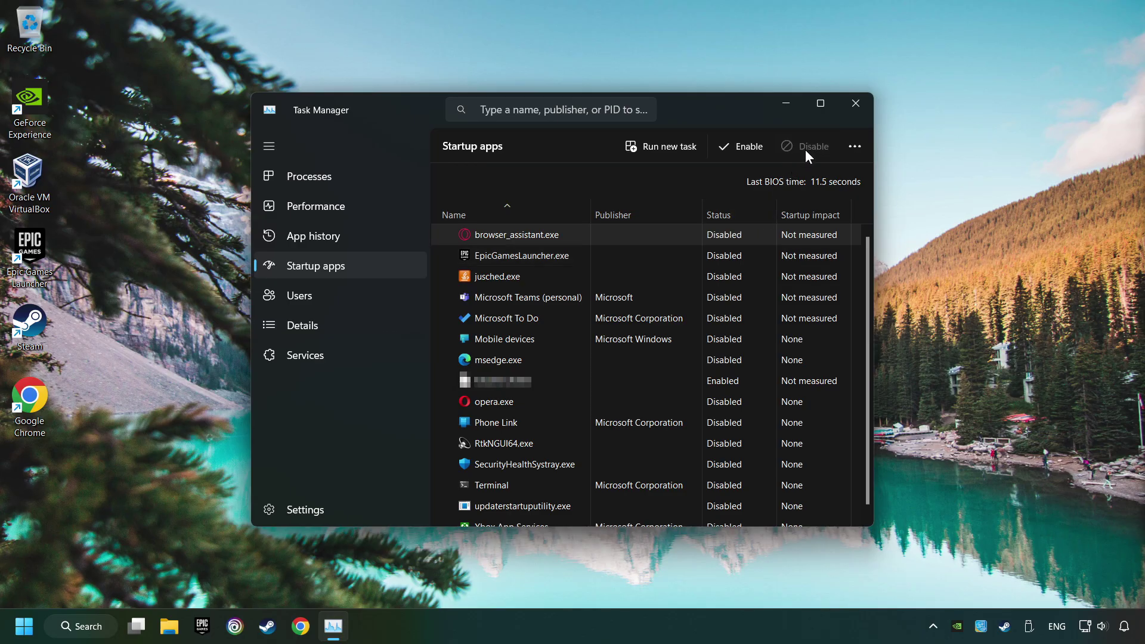
click(855, 109)
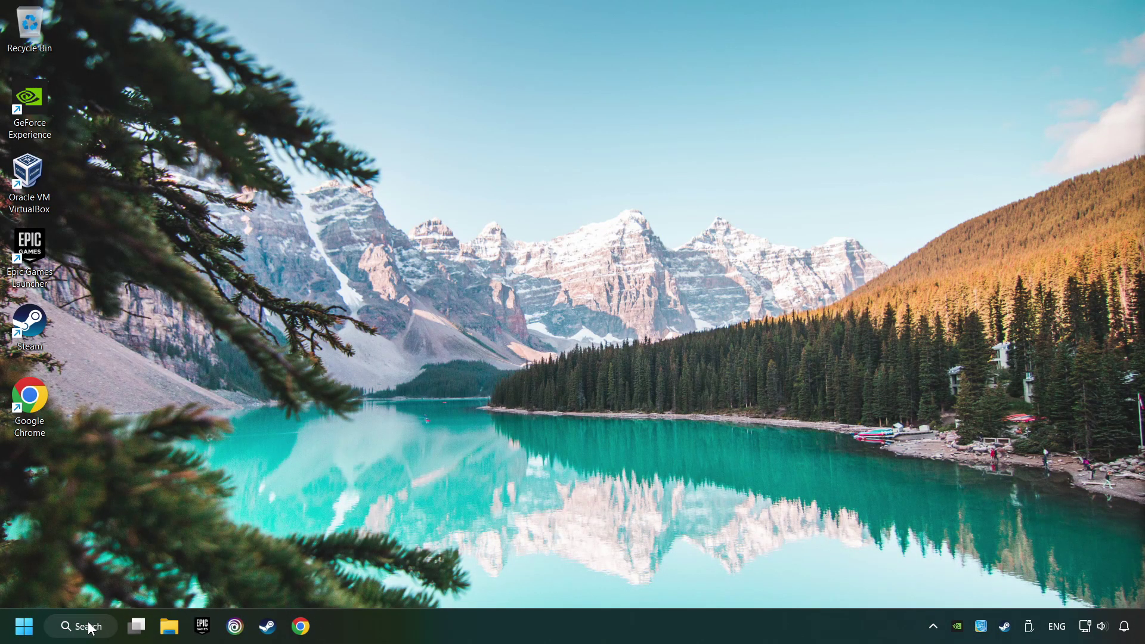
click(105, 629)
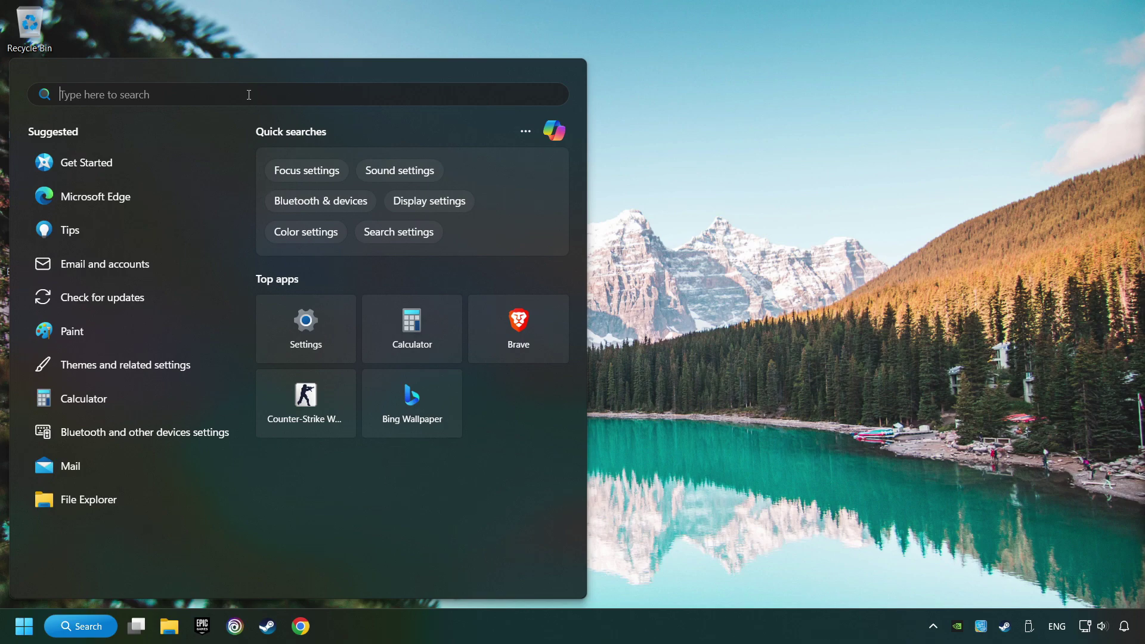
text(win64ndows s)
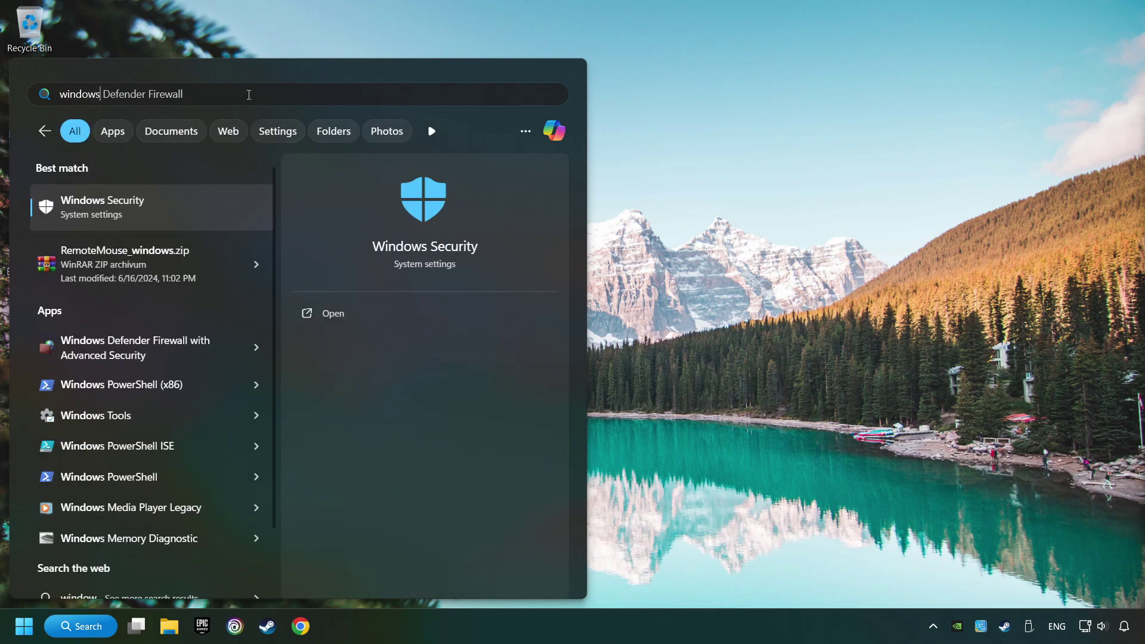
text(ecurit)
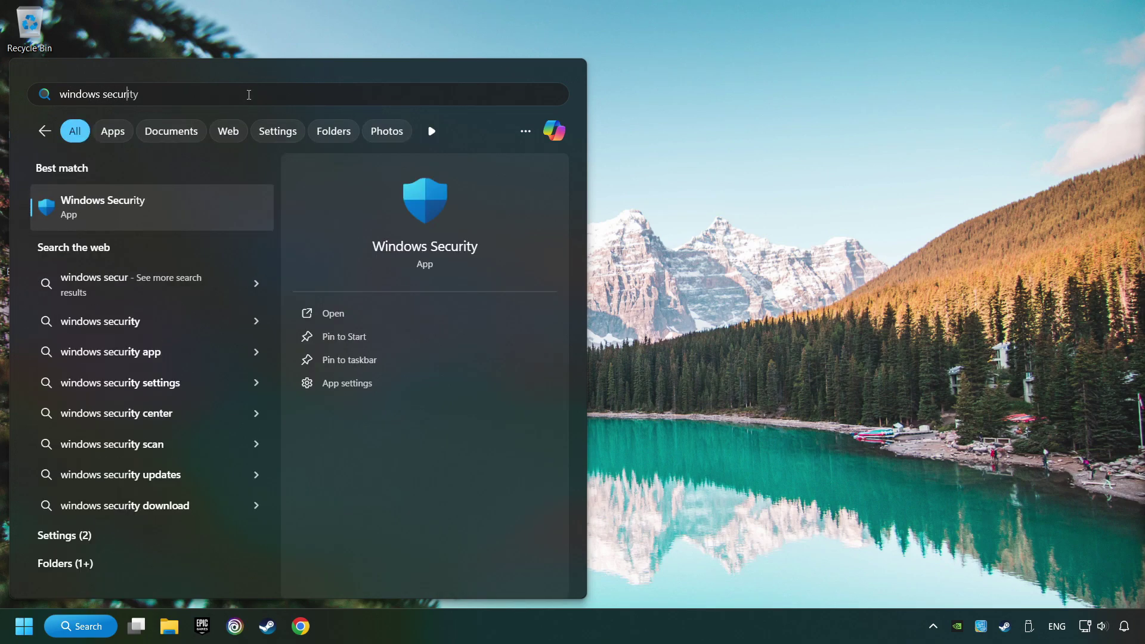
text(y)
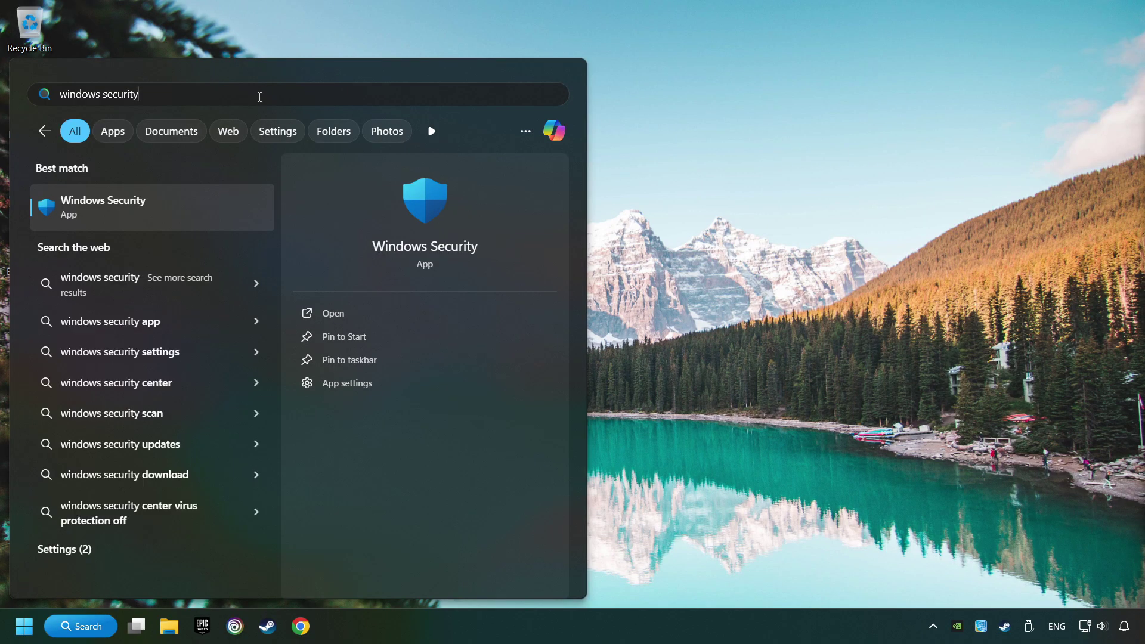
click(223, 206)
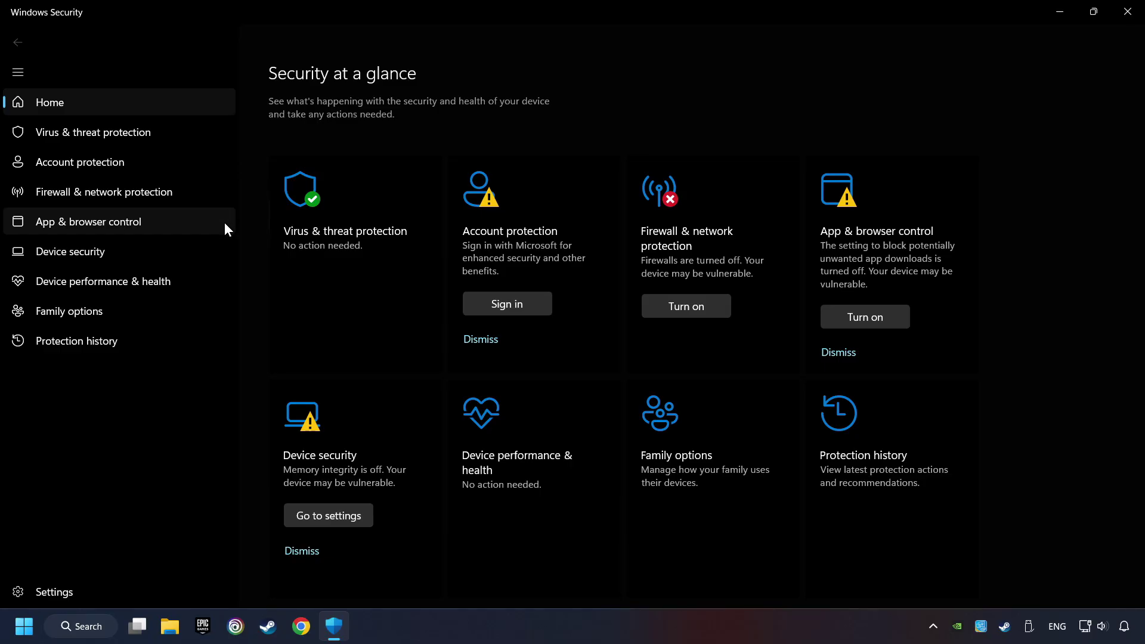
click(370, 257)
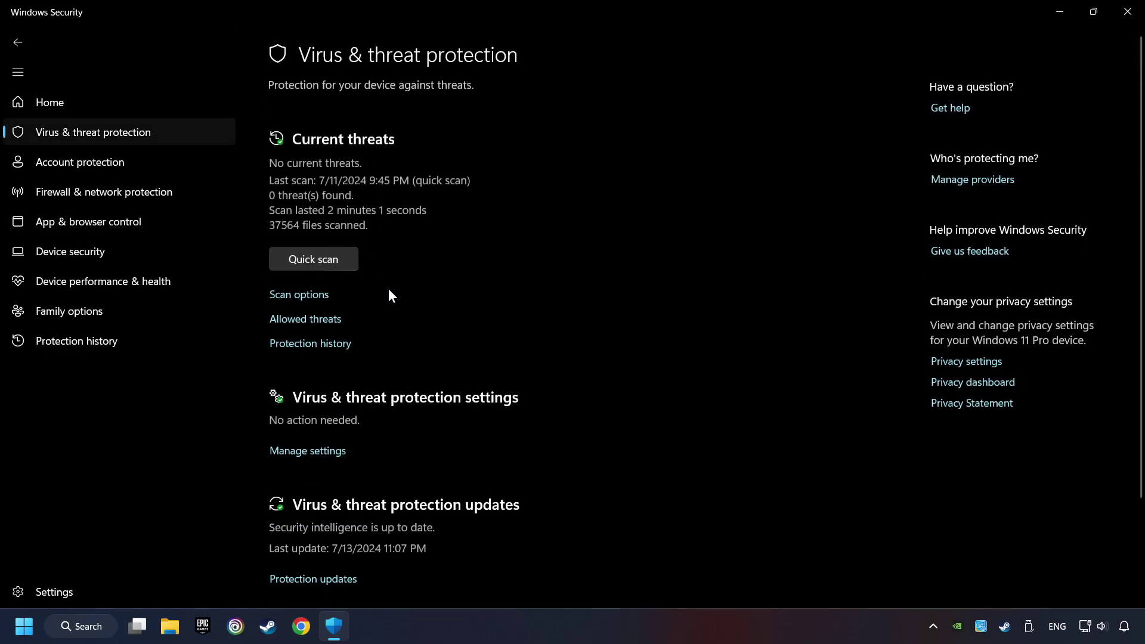
scroll(388, 288, down, 2)
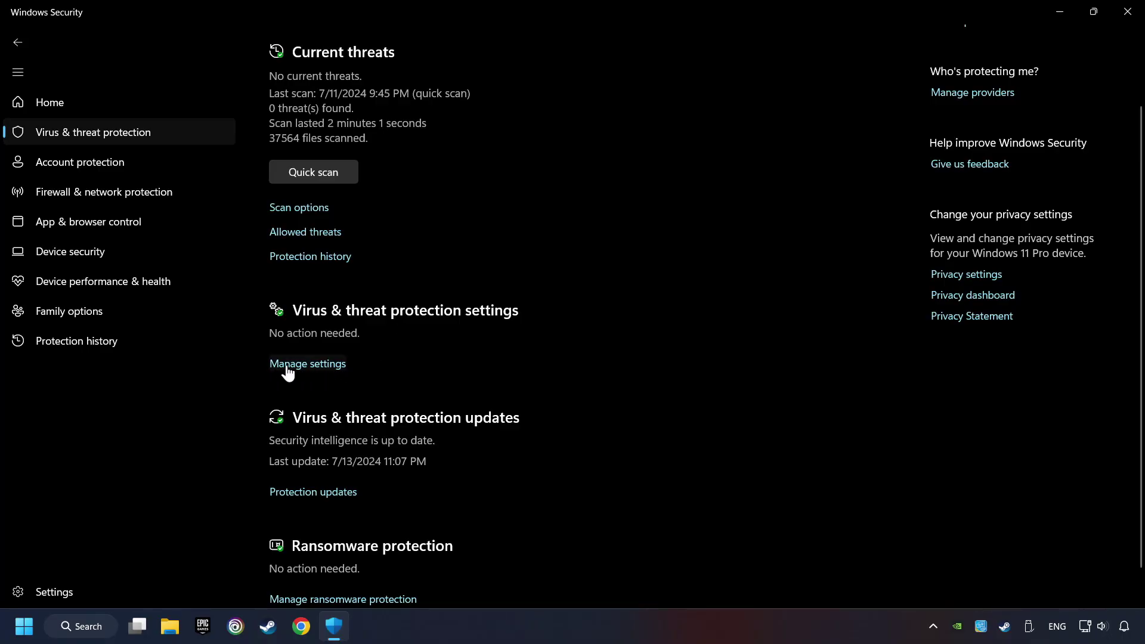
click(333, 365)
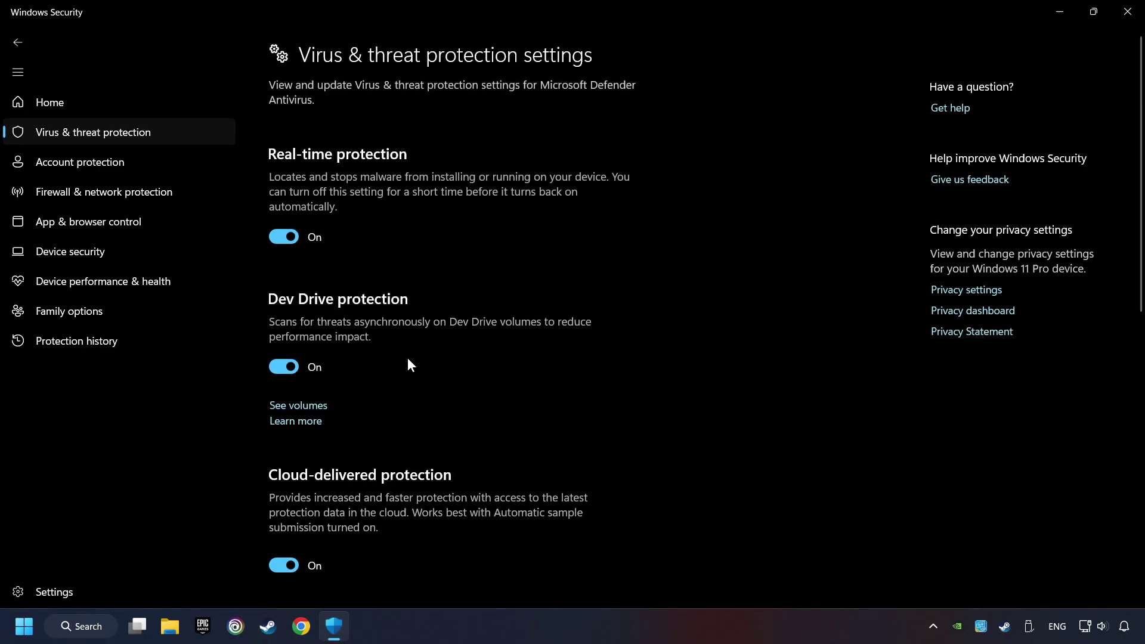
scroll(413, 362, down, 10)
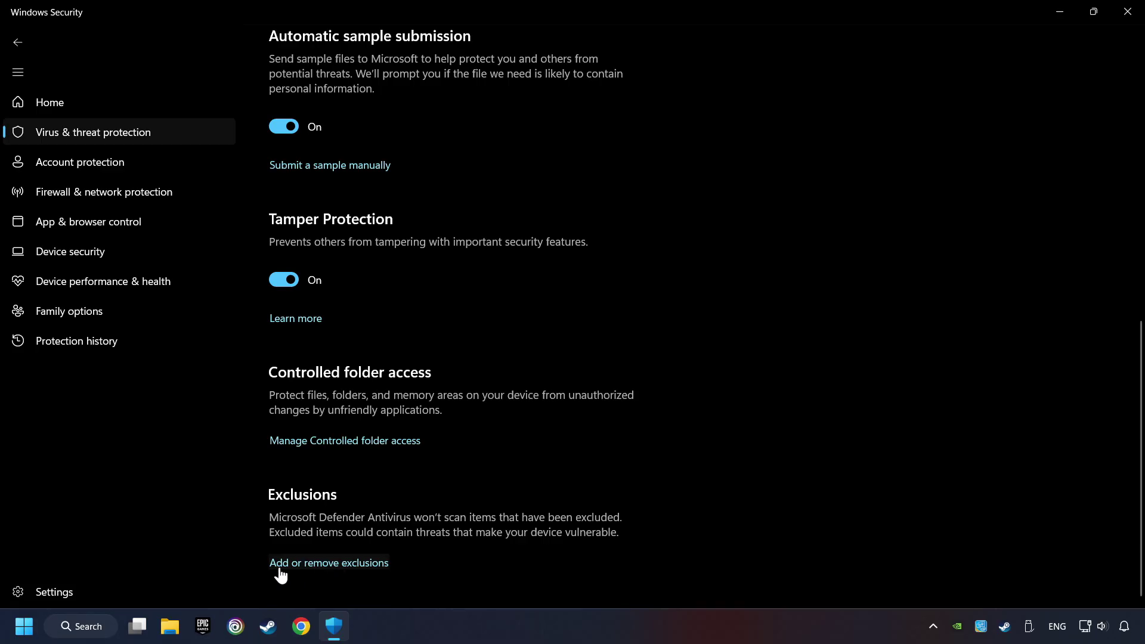
click(344, 564)
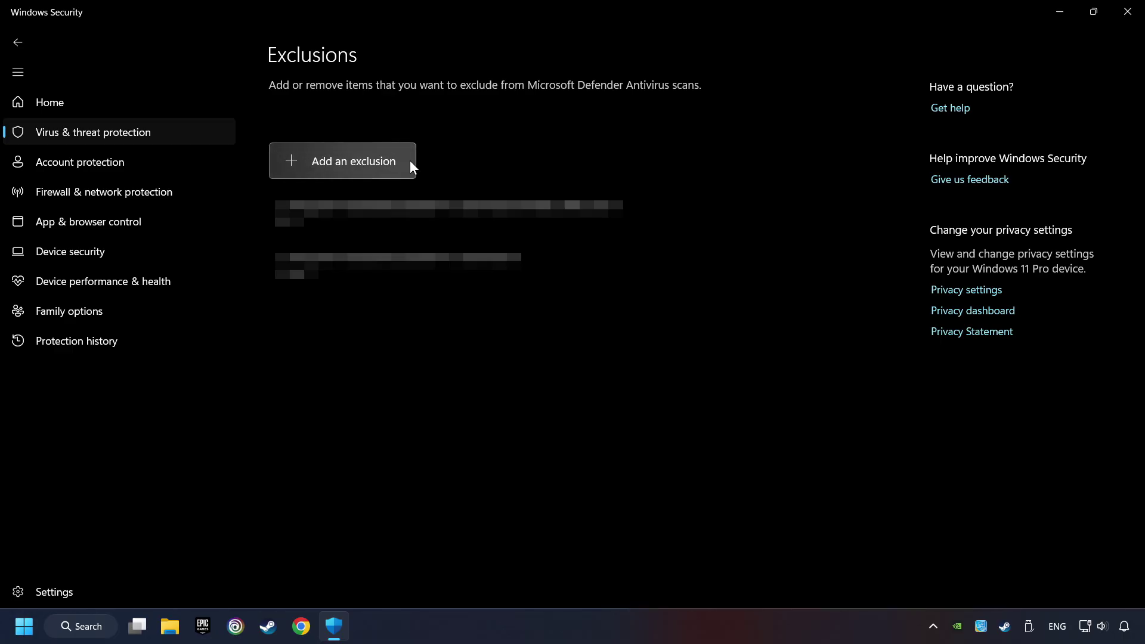
click(1125, 20)
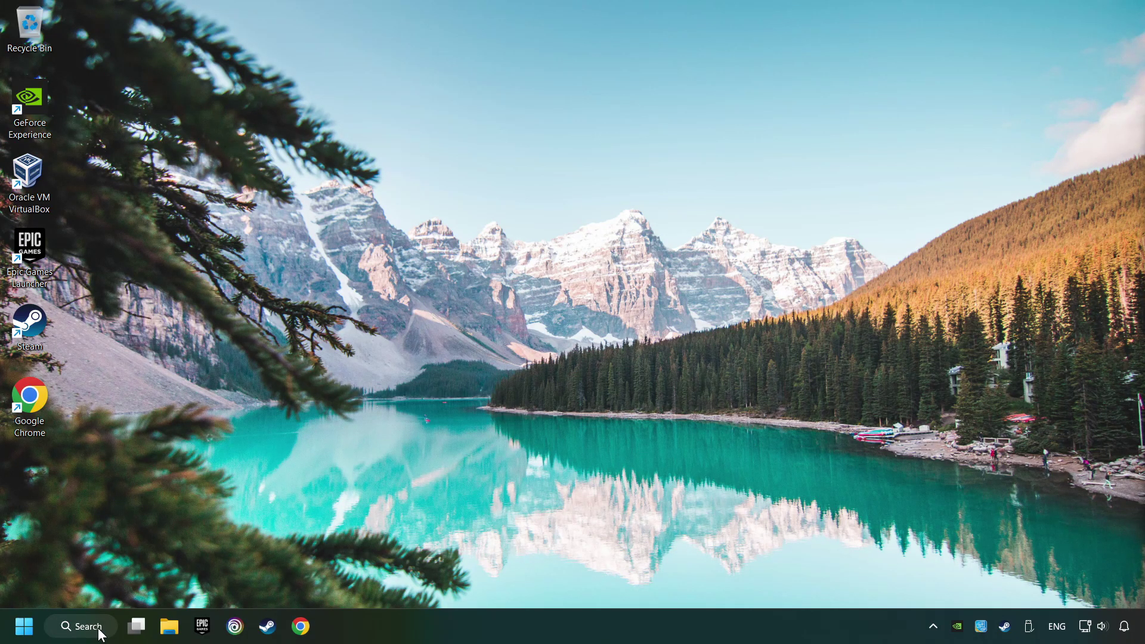
- Search 'firewall', open Allow an app through Windows Firewall, and unlock it with Change settings
click(66, 625)
text(firewall)
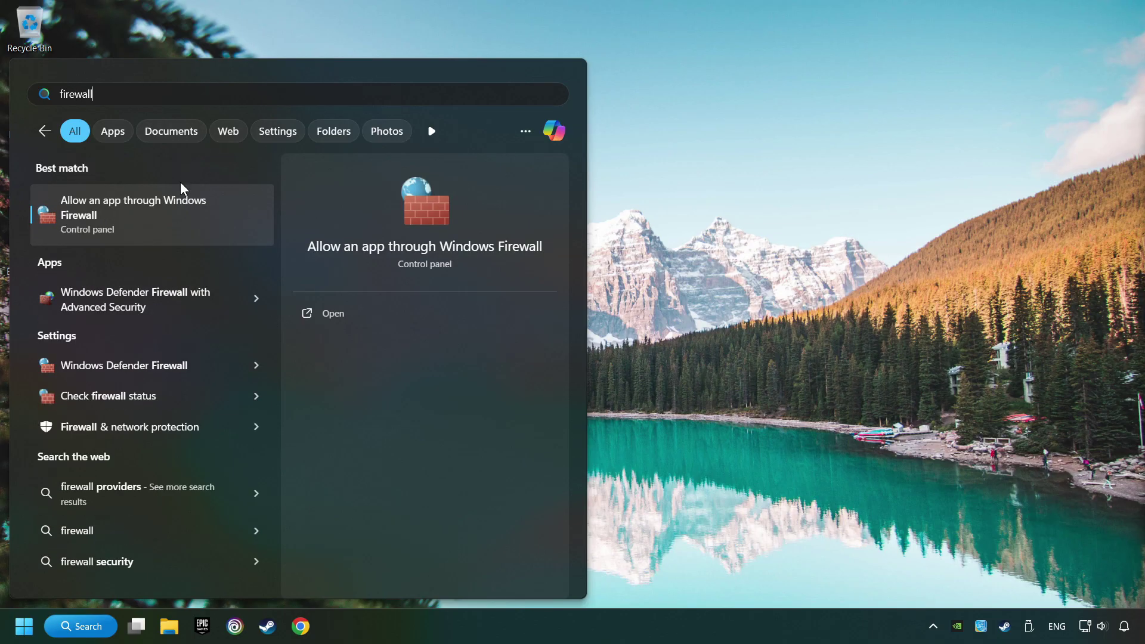
click(223, 208)
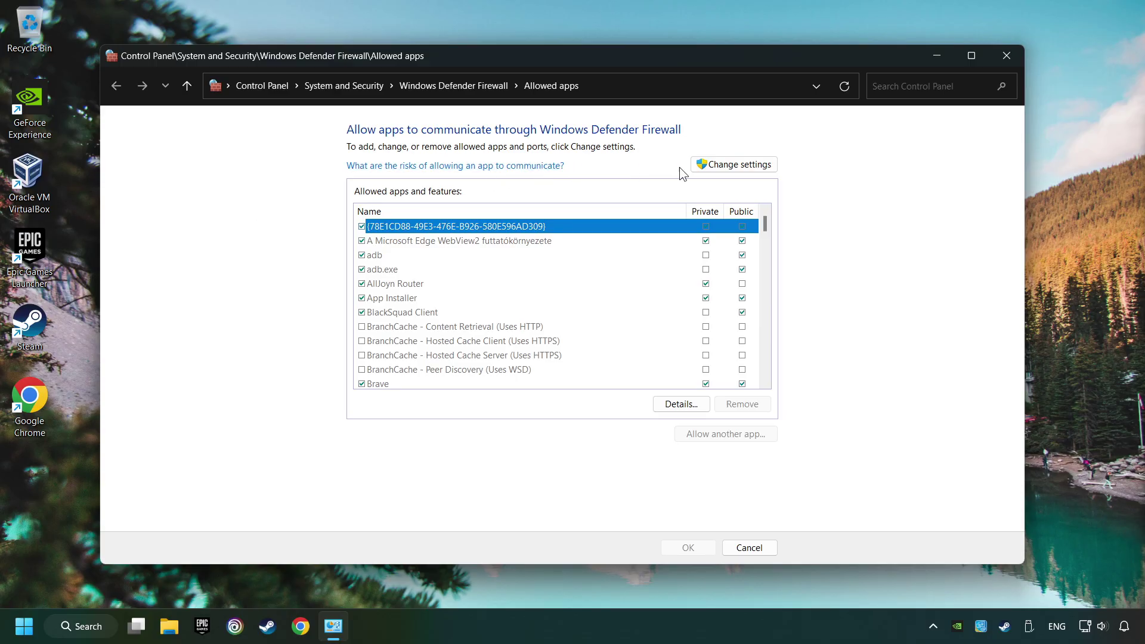
click(736, 171)
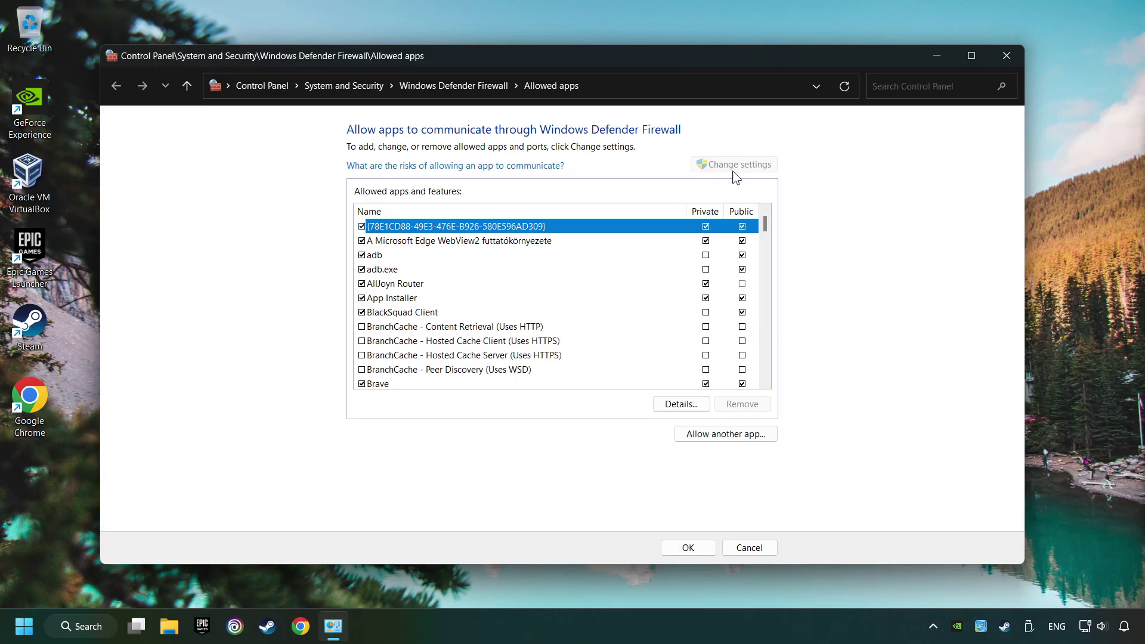
- Tick Public networks for GAME.exe and save the firewall change with OK
scroll(541, 283, down, 15)
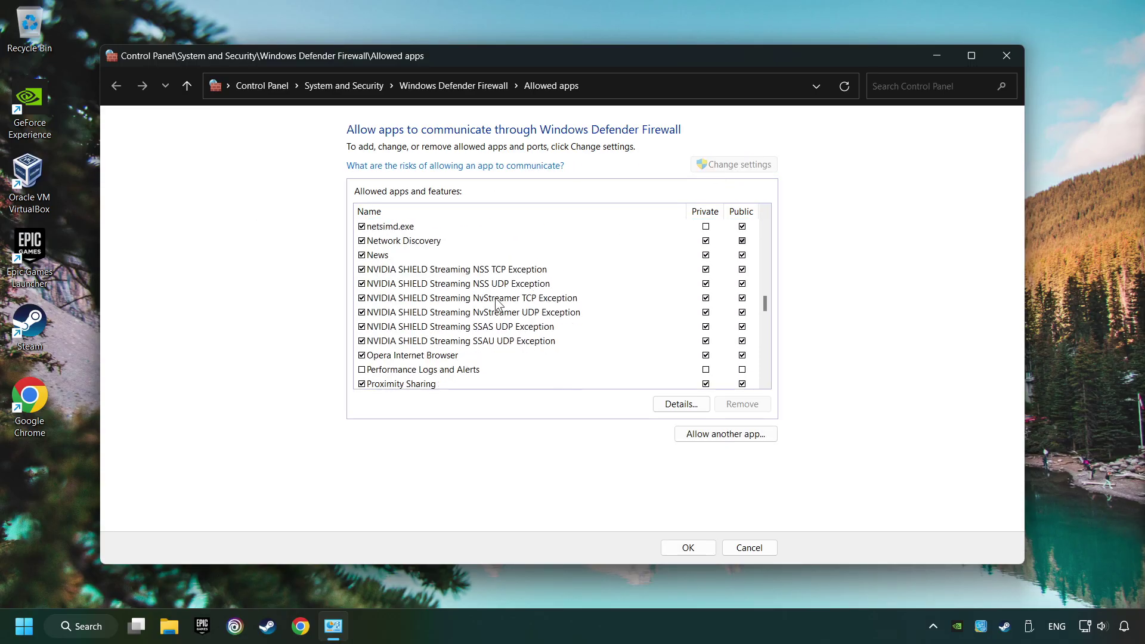
scroll(535, 294, up, 3)
scroll(534, 291, up, 15)
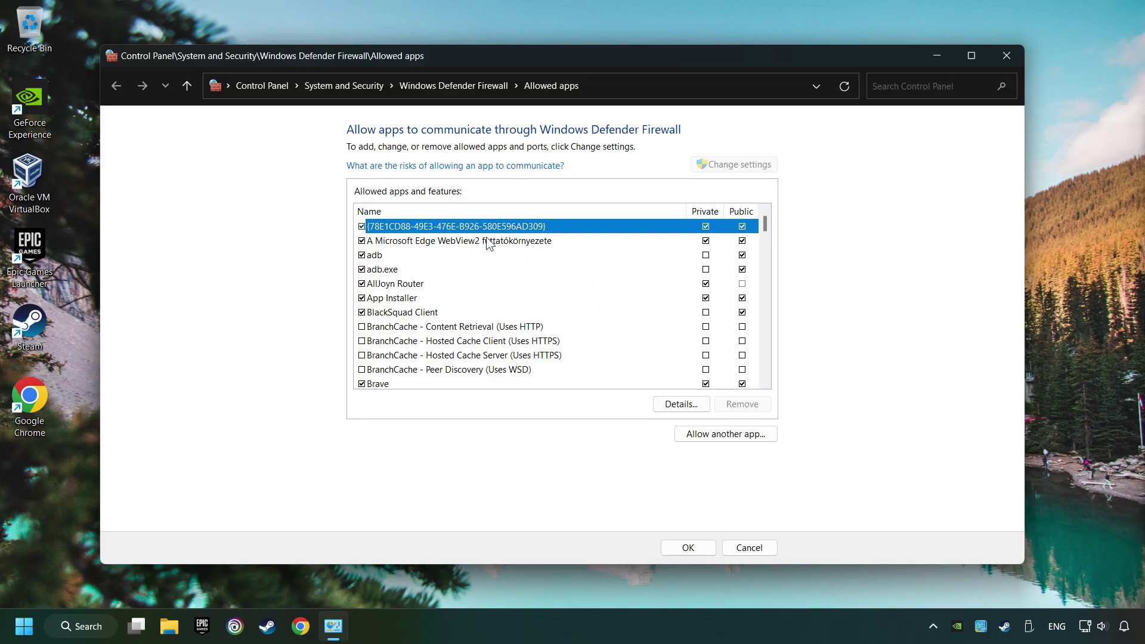
scroll(486, 242, down, 10)
click(476, 240)
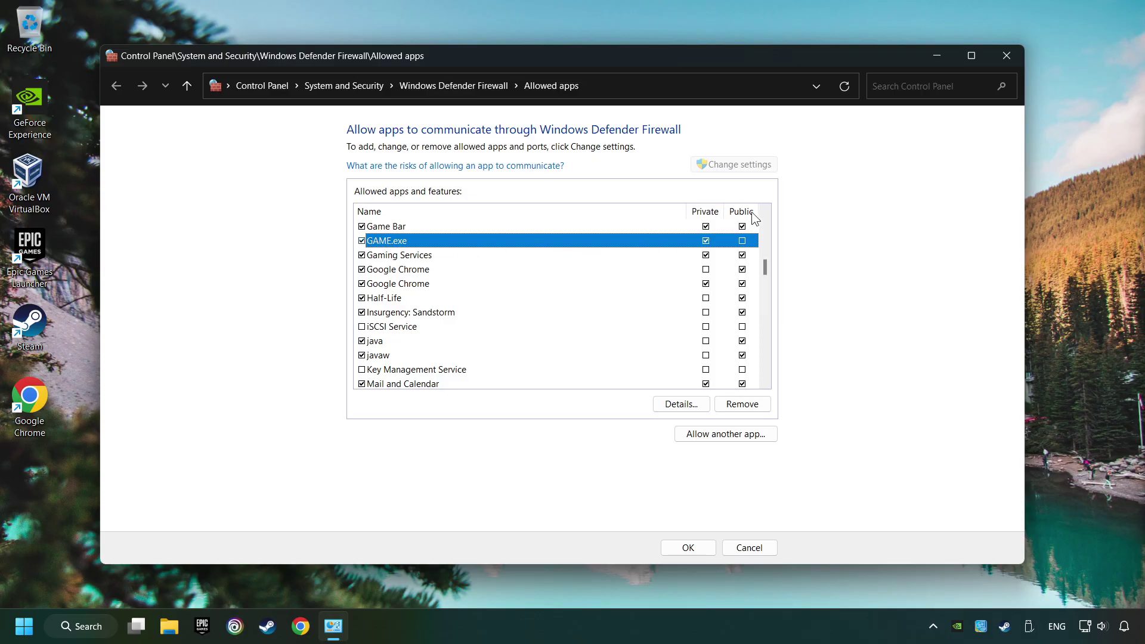
click(742, 241)
click(695, 547)
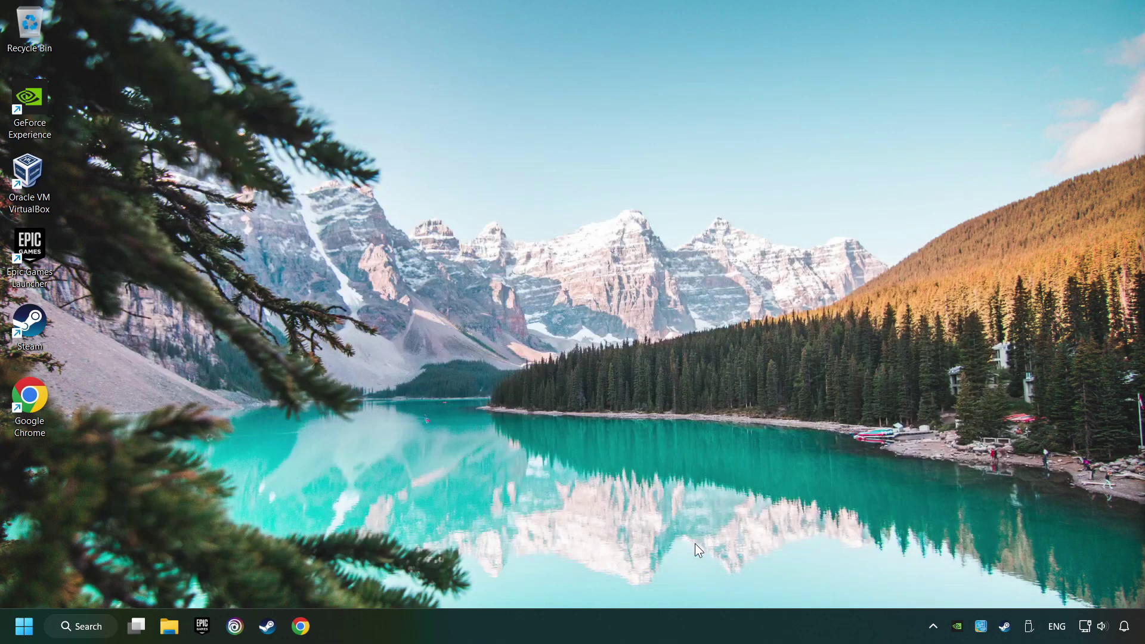
- Launch Command Prompt as administrator from a 'cmd' search and run sfc /scannow
click(100, 634)
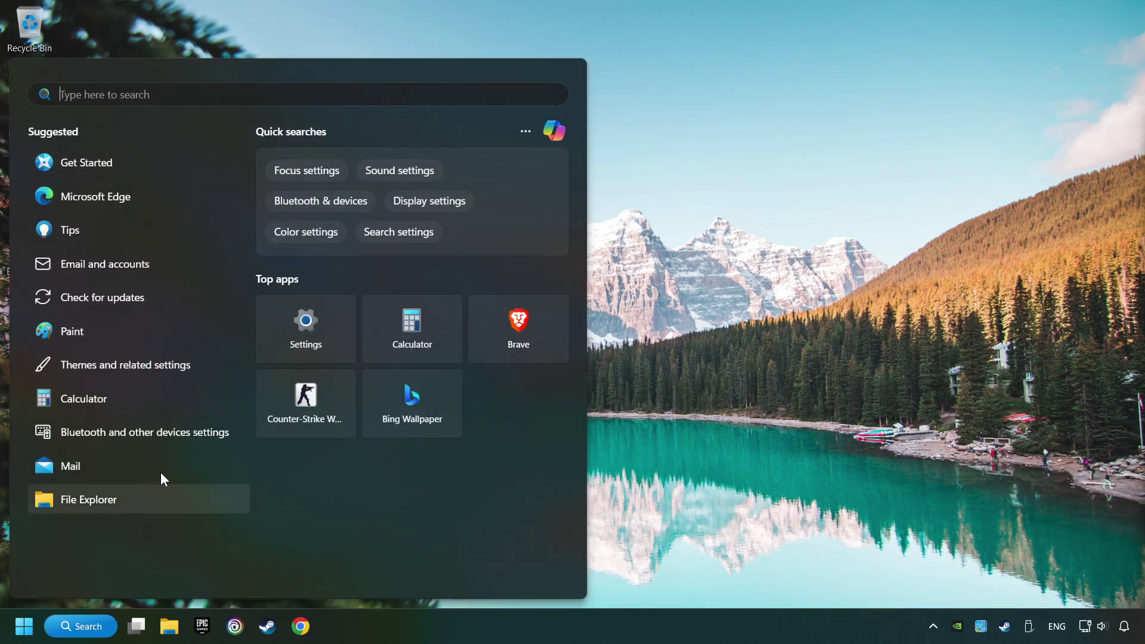
text(cmd)
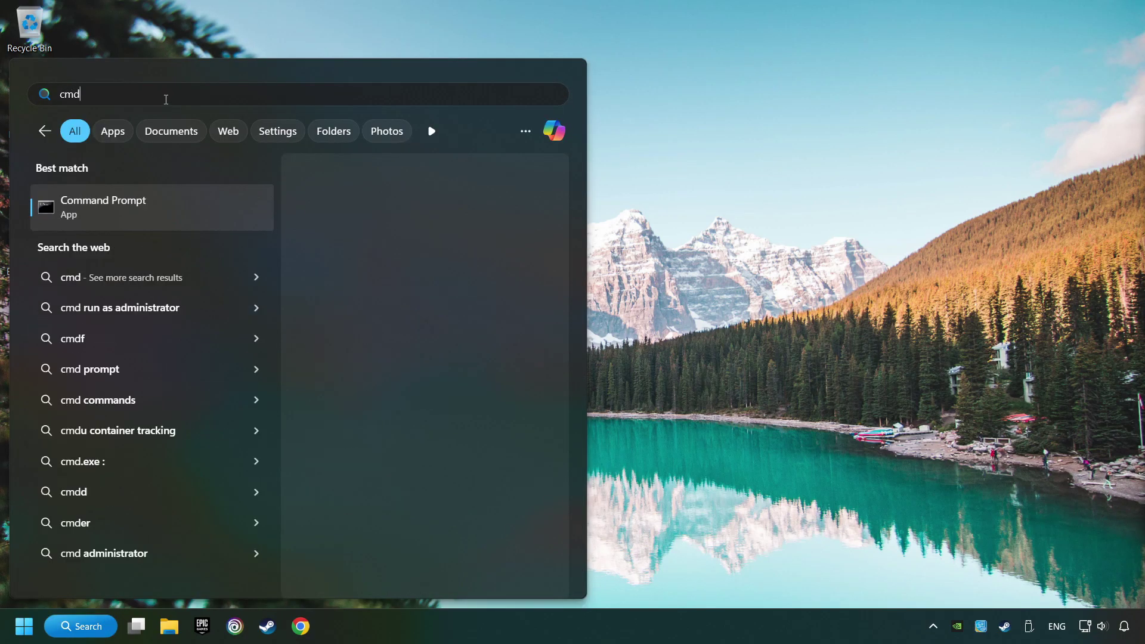
right_click(220, 213)
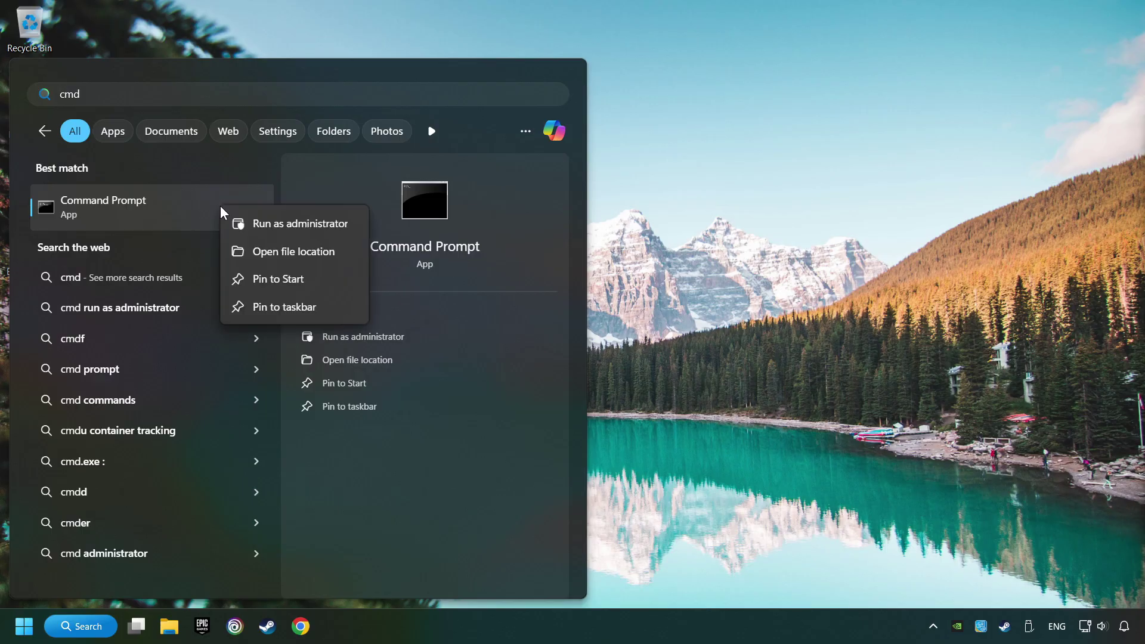
click(274, 224)
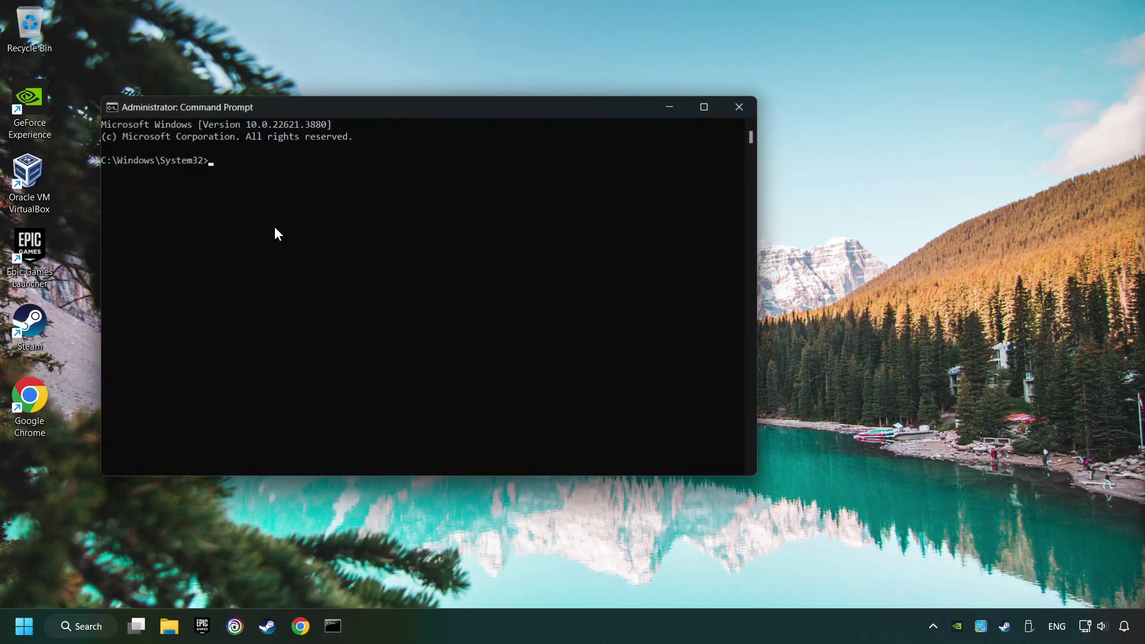
drag(309, 117, 425, 137)
text(sfc)
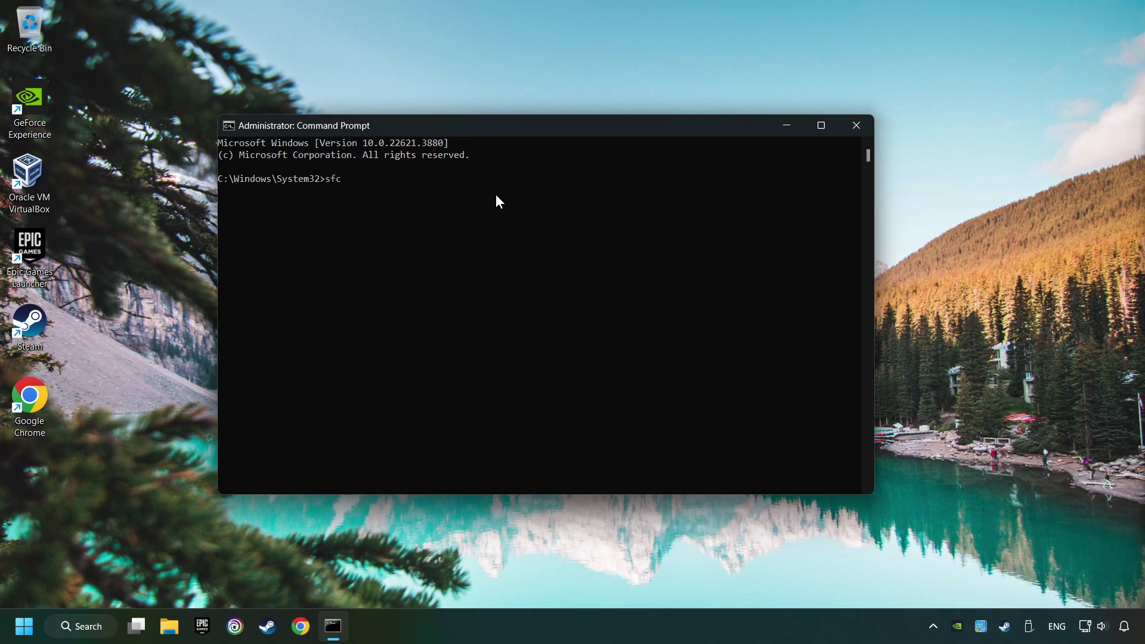
text( /scannow)
key(Return)
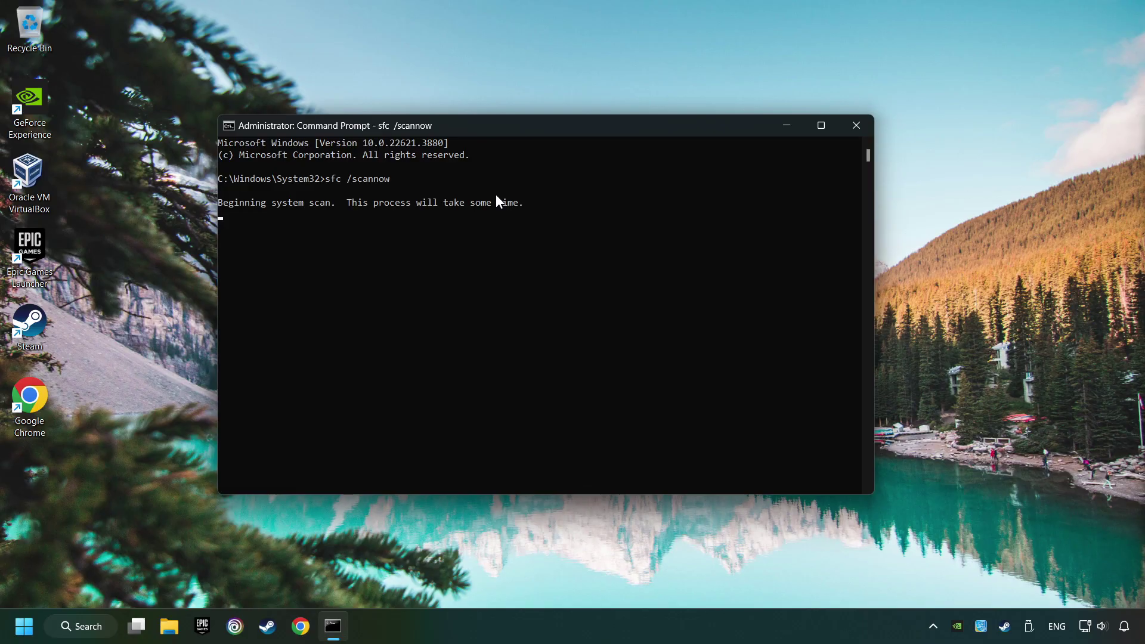